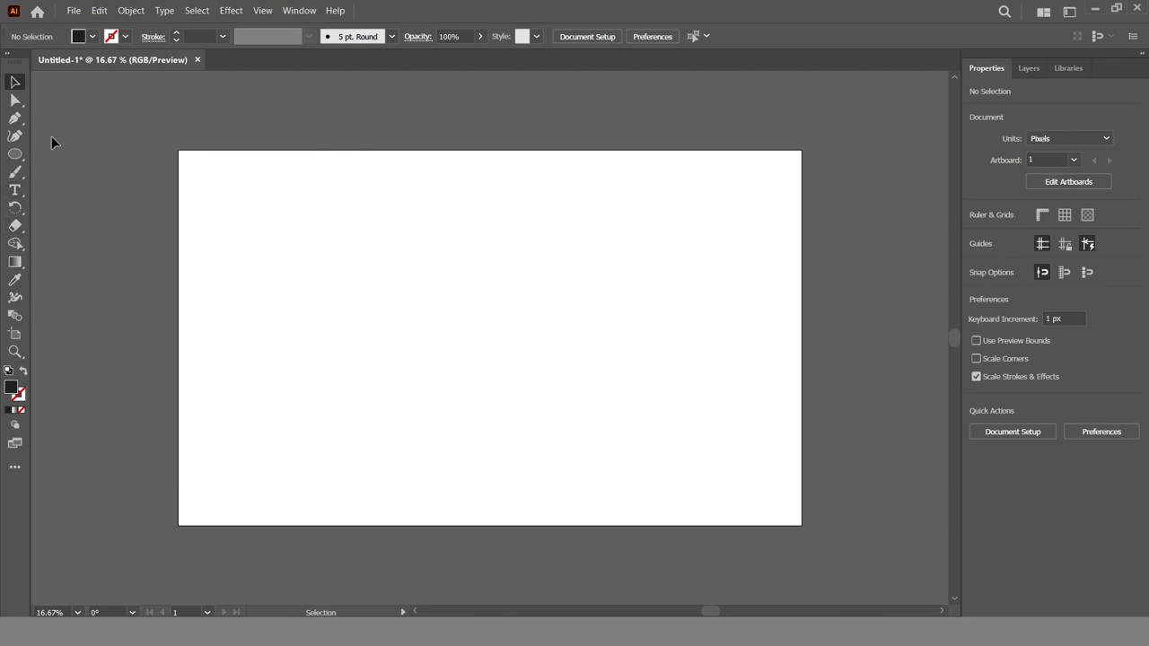
# Step: Cover the artboard with a rectangle and fill it with a diagonal linear gradient starting at the global black swatch R=0 G=0 B=0
pyautogui.moveTo(15, 154); pyautogui.dragTo(77, 154)
pyautogui.moveTo(179, 153); pyautogui.dragTo(799, 529)
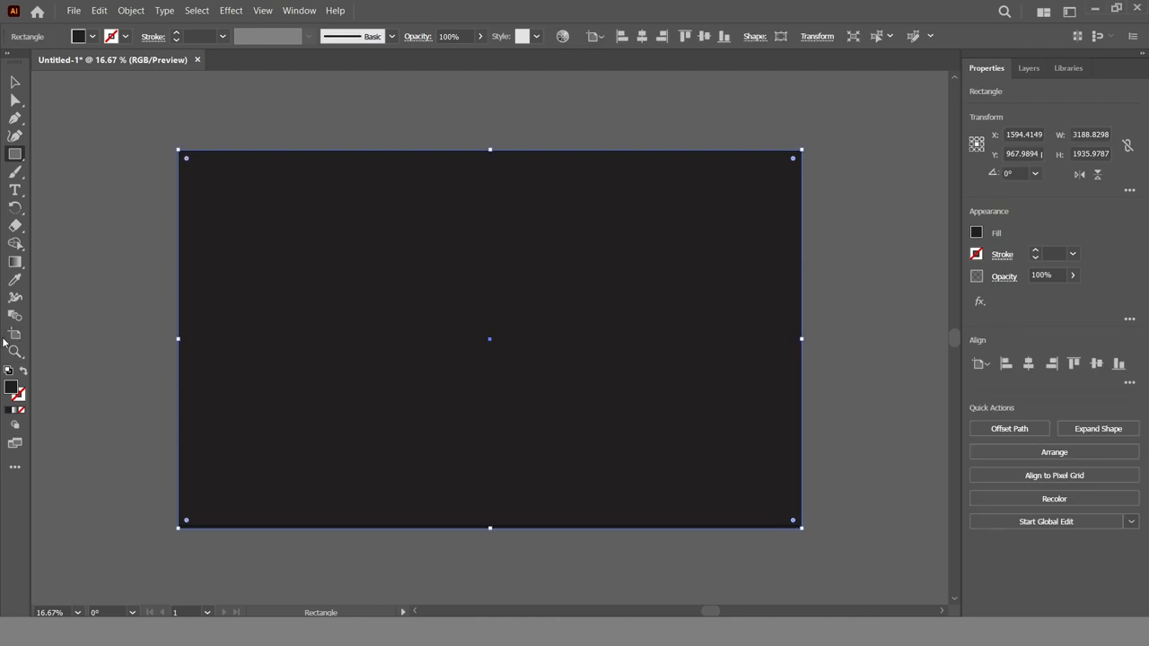
pyautogui.moveTo(13, 263); pyautogui.dragTo(60, 264)
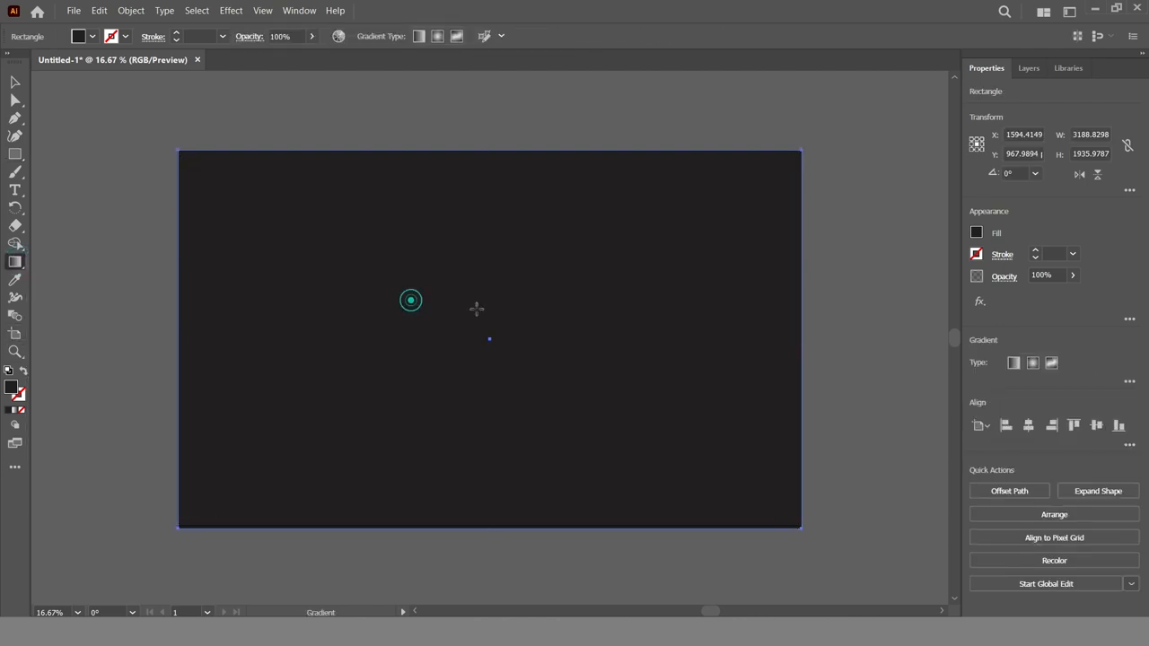
pyautogui.click(520, 339)
pyautogui.moveTo(266, 193)
pyautogui.mouseDown()
pyautogui.moveTo(698, 461)
pyautogui.moveTo(632, 432)
pyautogui.mouseUp()
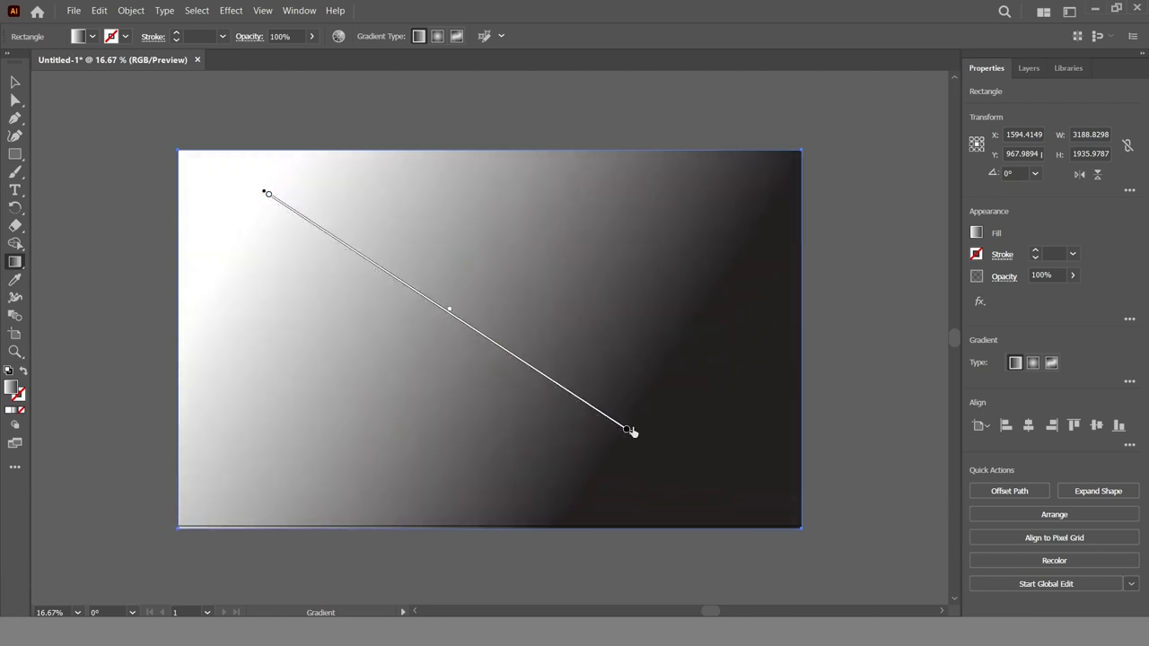
pyautogui.doubleClick(269, 194)
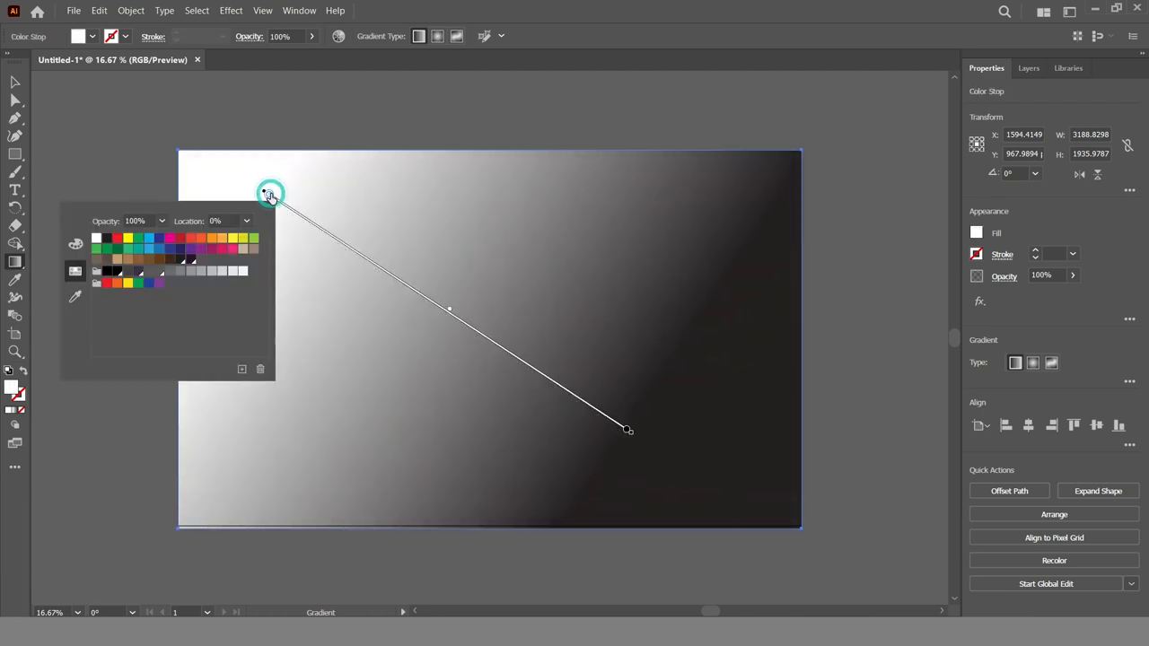
pyautogui.click(116, 272)
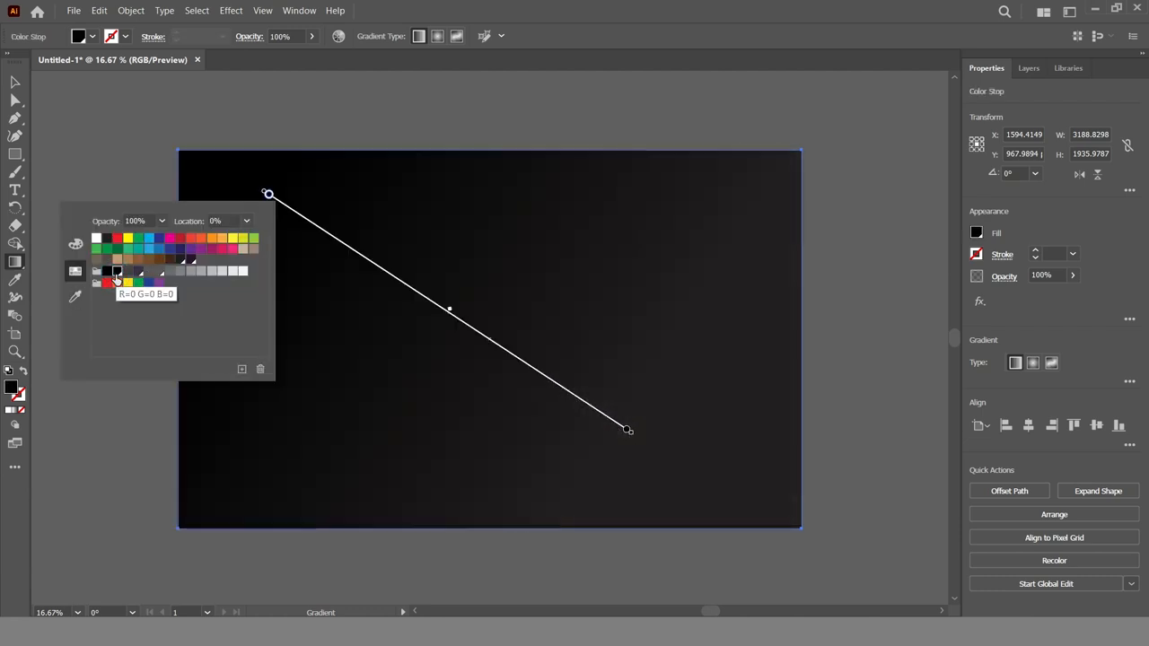
# Step: Select the gradient background rectangle and lock it
pyautogui.click(15, 82)
pyautogui.click(290, 103)
pyautogui.moveTo(126, 125); pyautogui.dragTo(280, 201)
pyautogui.click(131, 10)
pyautogui.moveTo(155, 120)
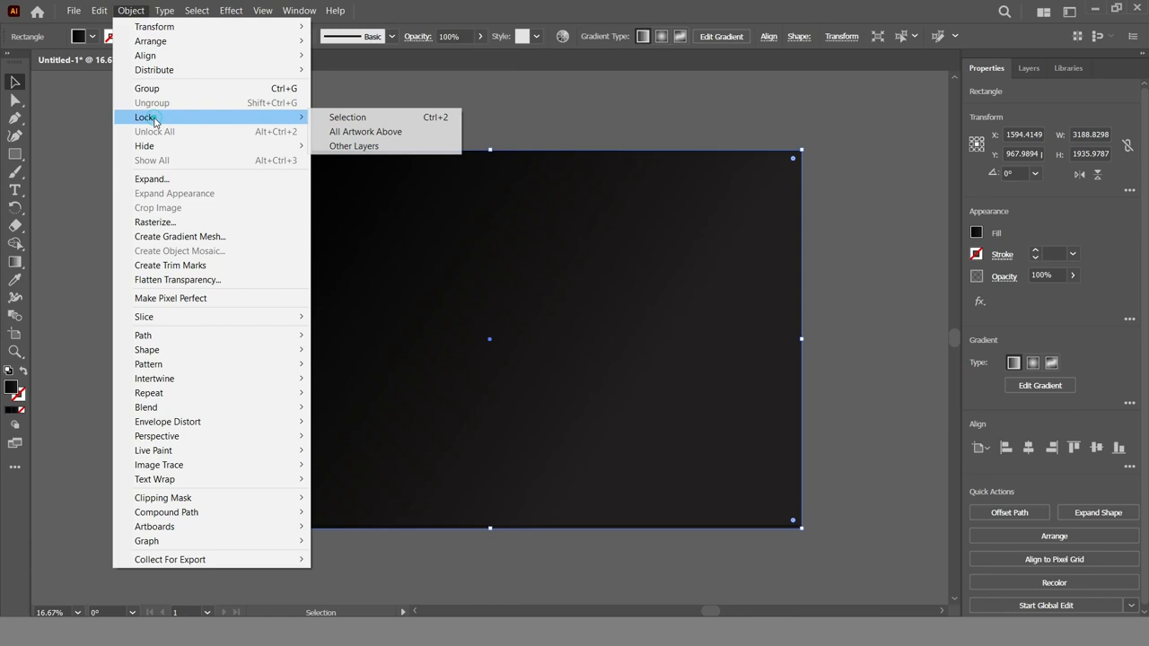
pyautogui.click(359, 117)
# Step: Create a six-pointed star on the background with the Star tool
pyautogui.click(15, 154)
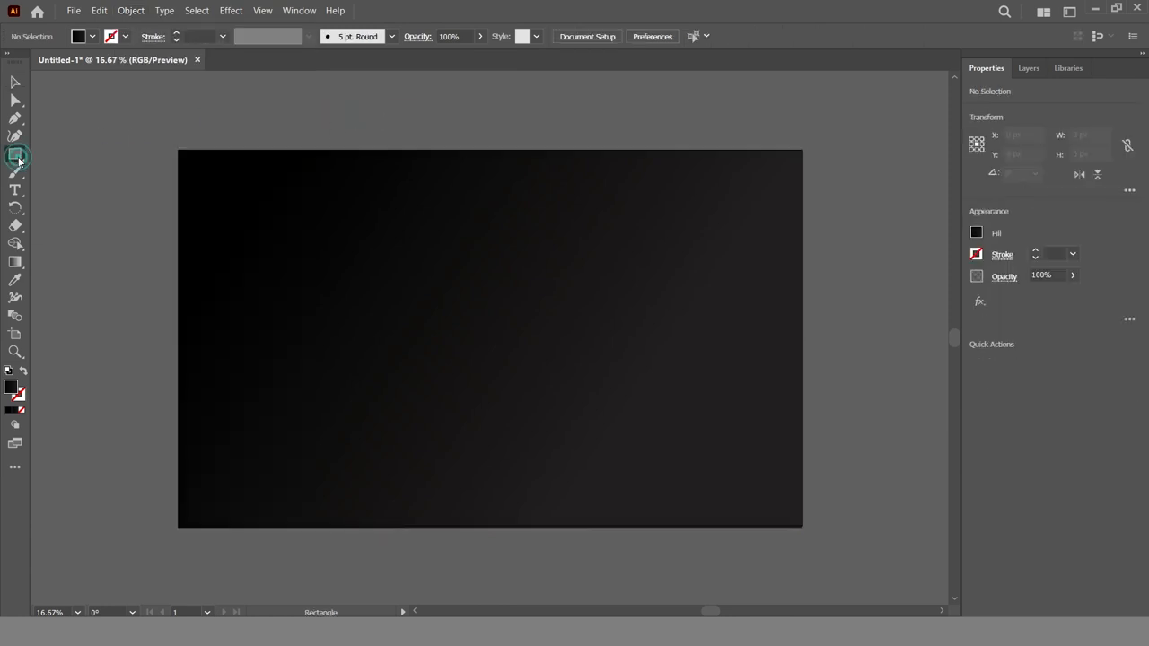
pyautogui.click(112, 192)
pyautogui.click(24, 156)
pyautogui.click(79, 205)
pyautogui.click(493, 307)
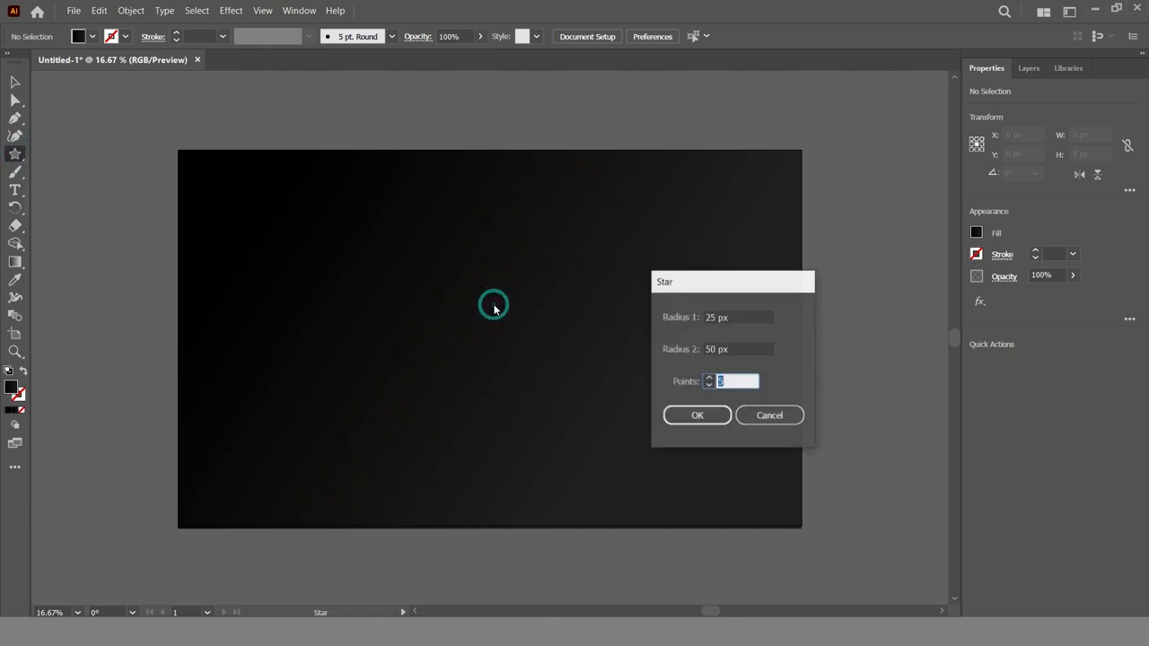
pyautogui.click(709, 422)
# Step: Enlarge the star to about 1465 by 1268 px and move it near the middle of the artboard
pyautogui.click(14, 84)
pyautogui.moveTo(507, 296); pyautogui.dragTo(648, 139)
pyautogui.moveTo(567, 291); pyautogui.dragTo(547, 308)
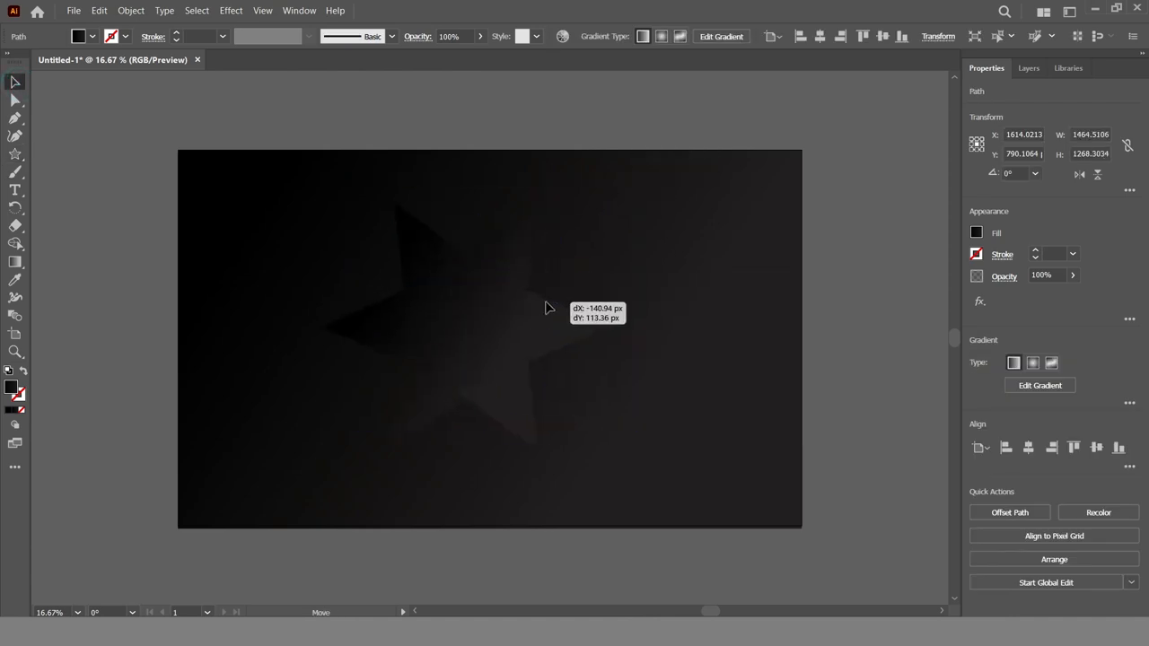
# Step: Remove the star's fill and give it a white stroke
pyautogui.click(91, 38)
pyautogui.click(9, 66)
pyautogui.click(125, 36)
pyautogui.click(29, 63)
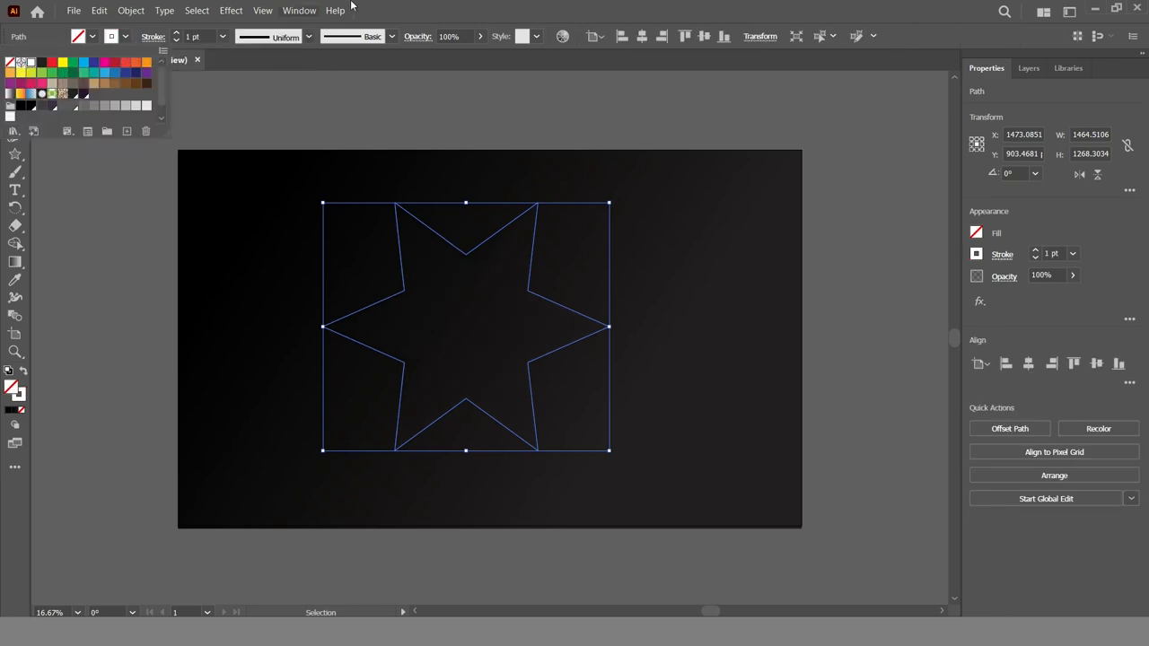
pyautogui.click(400, 14)
# Step: Set the star's stroke weight to 8 pt
pyautogui.click(176, 34)
pyautogui.click(176, 33)
pyautogui.click(176, 33)
pyautogui.click(176, 33)
pyautogui.click(176, 33)
pyautogui.click(176, 34)
pyautogui.click(175, 33)
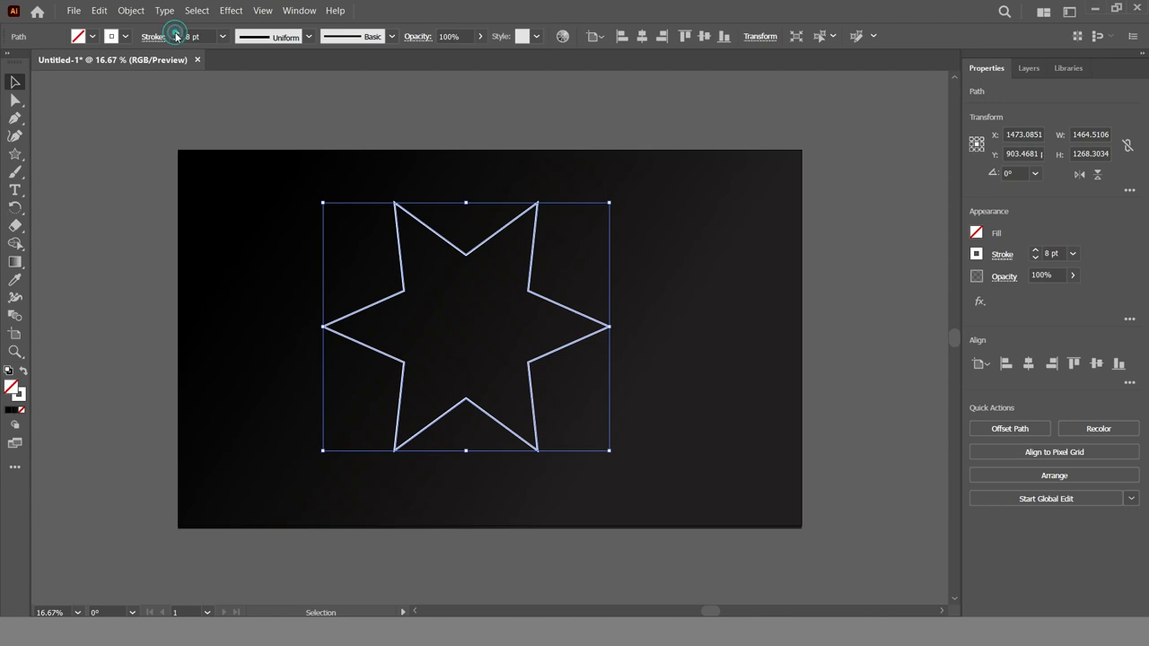
# Step: Expand the star's fill and stroke into filled shapes
pyautogui.click(131, 10)
pyautogui.click(166, 177)
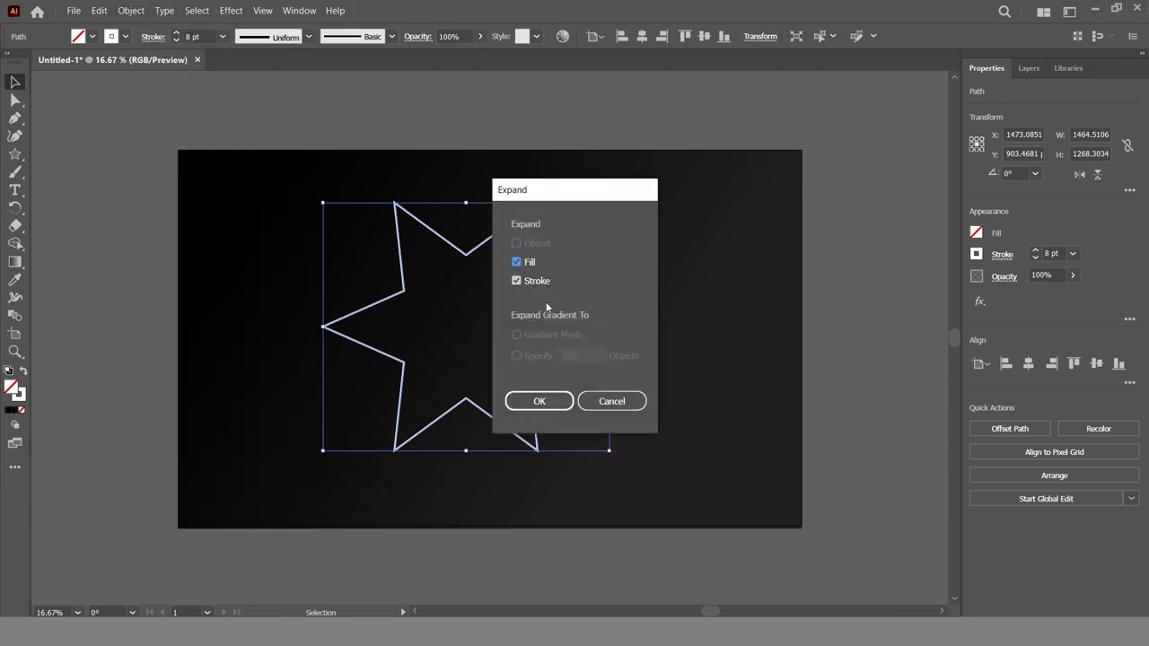
pyautogui.click(523, 401)
# Step: Offset the expanded star path by 70 px with round joins and a miter limit of 4
pyautogui.click(120, 15)
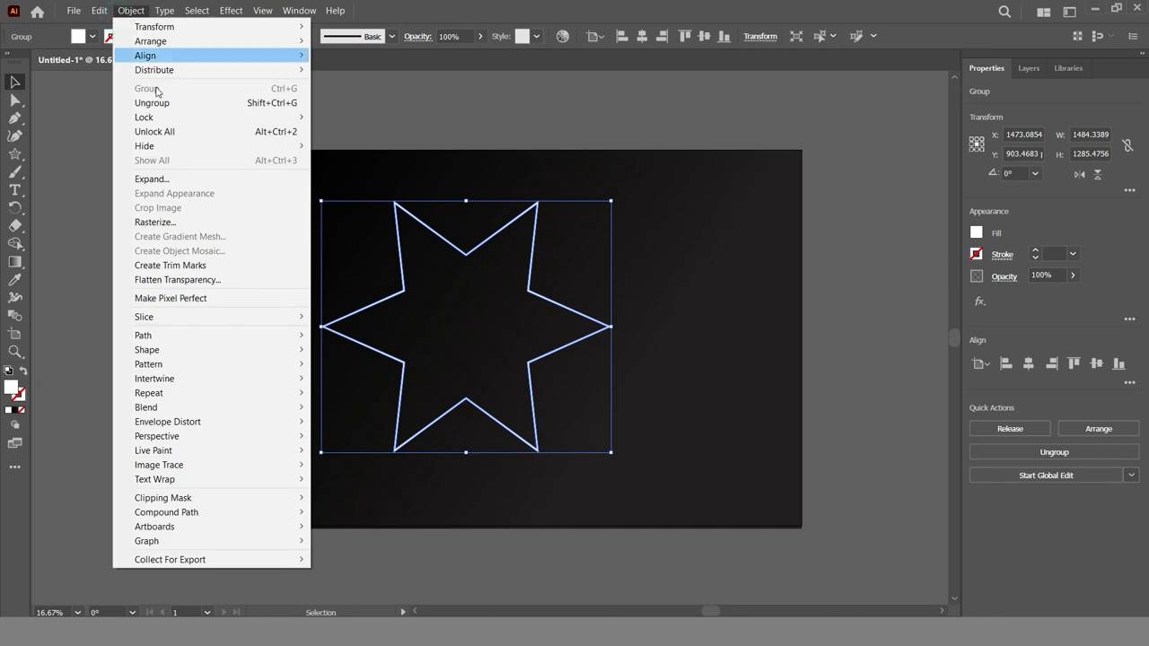
pyautogui.moveTo(180, 336)
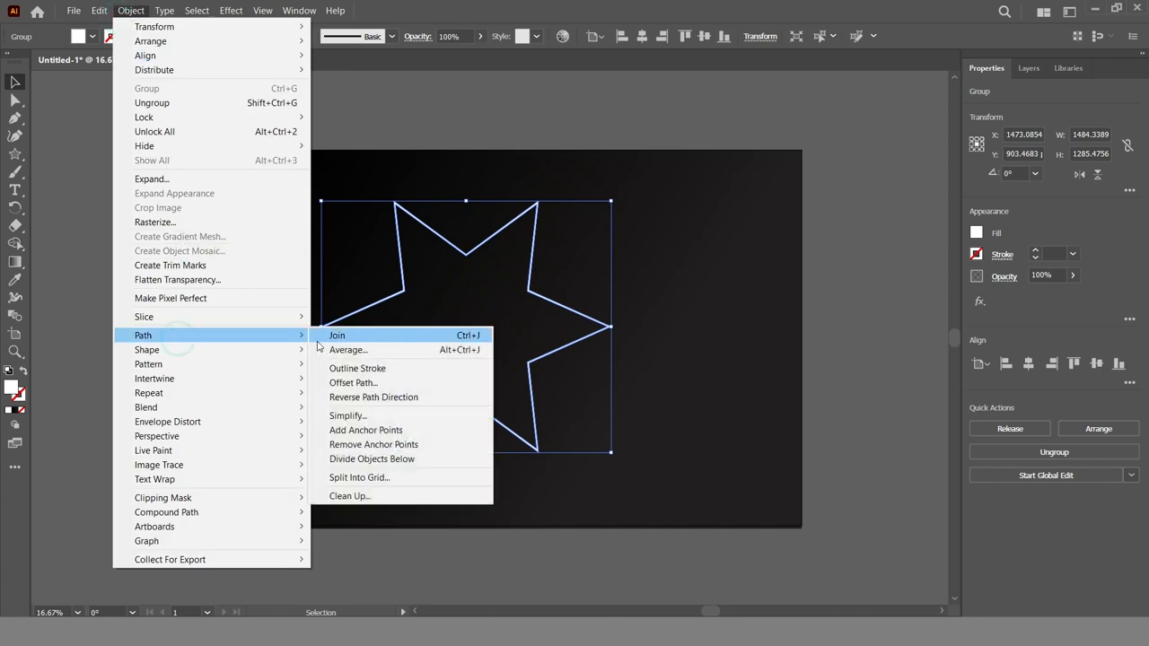
pyautogui.click(353, 382)
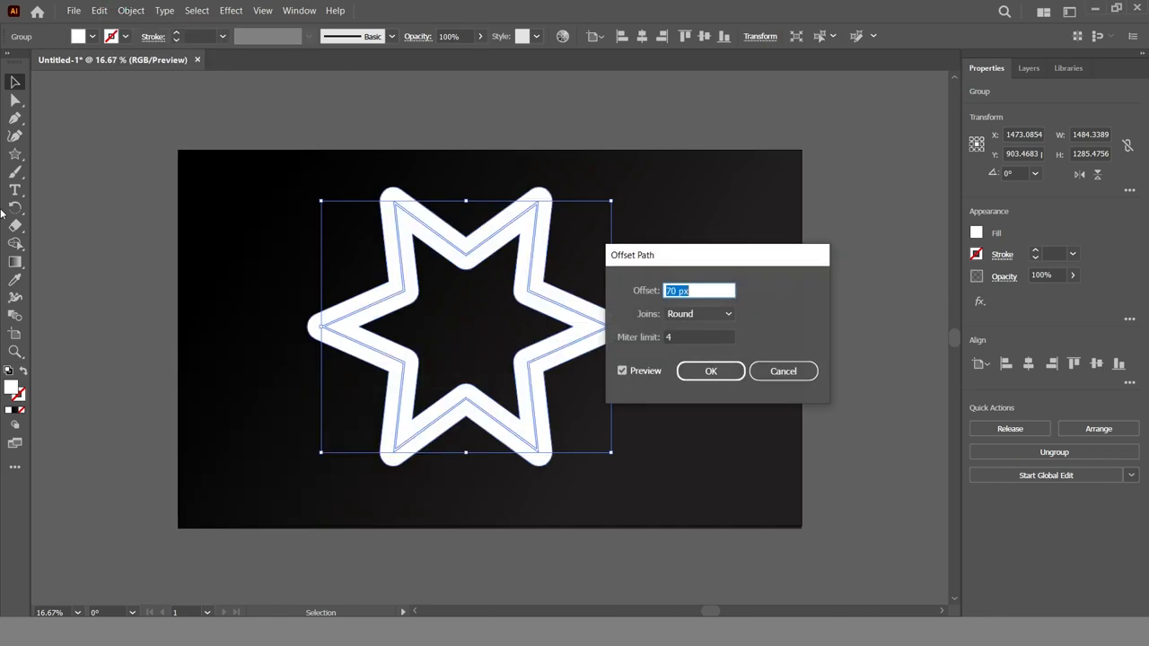
pyautogui.click(716, 314)
pyautogui.click(719, 346)
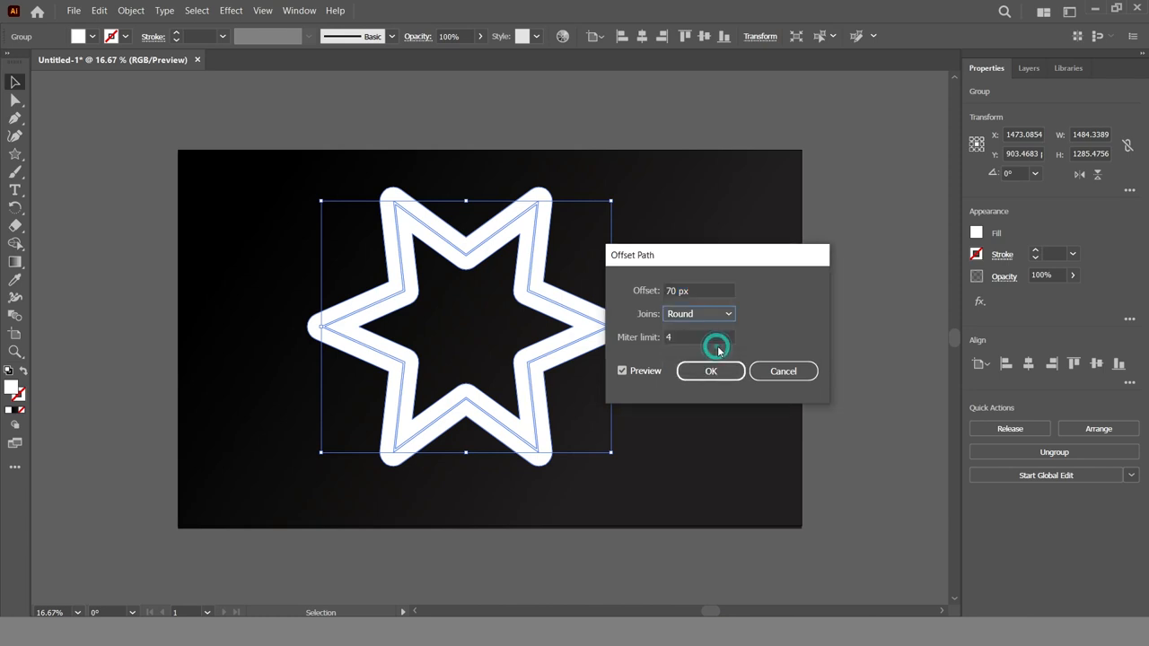
pyautogui.click(697, 371)
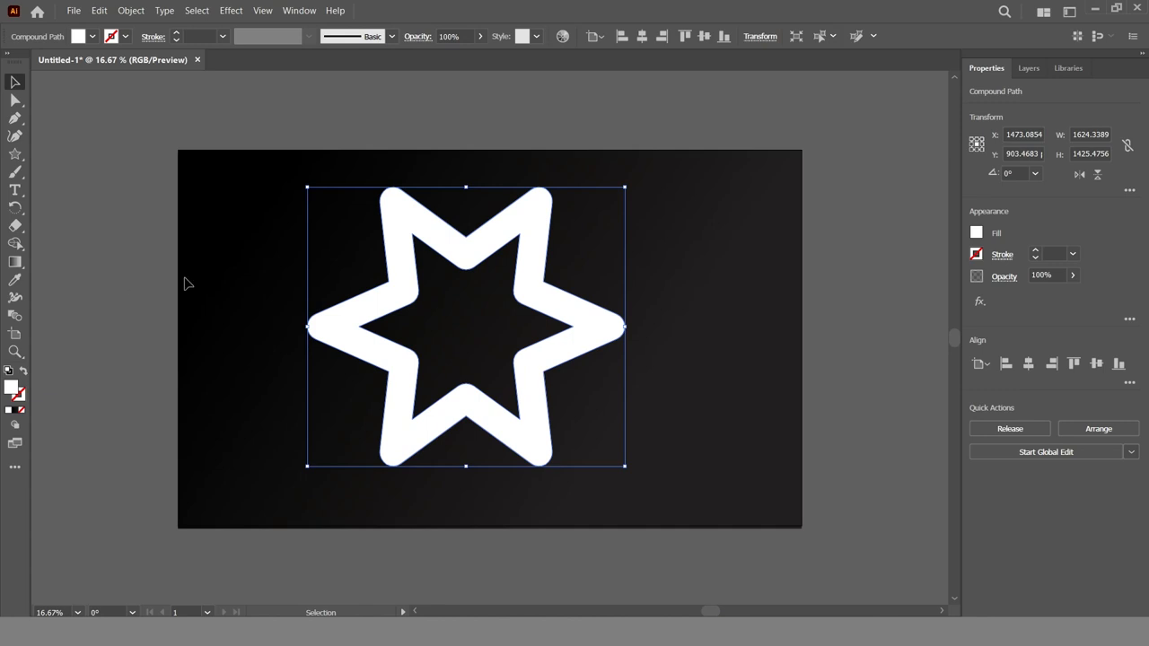
# Step: Fill the offset star shape with black, 000000
pyautogui.doubleClick(12, 388)
pyautogui.moveTo(728, 328); pyautogui.dragTo(689, 360)
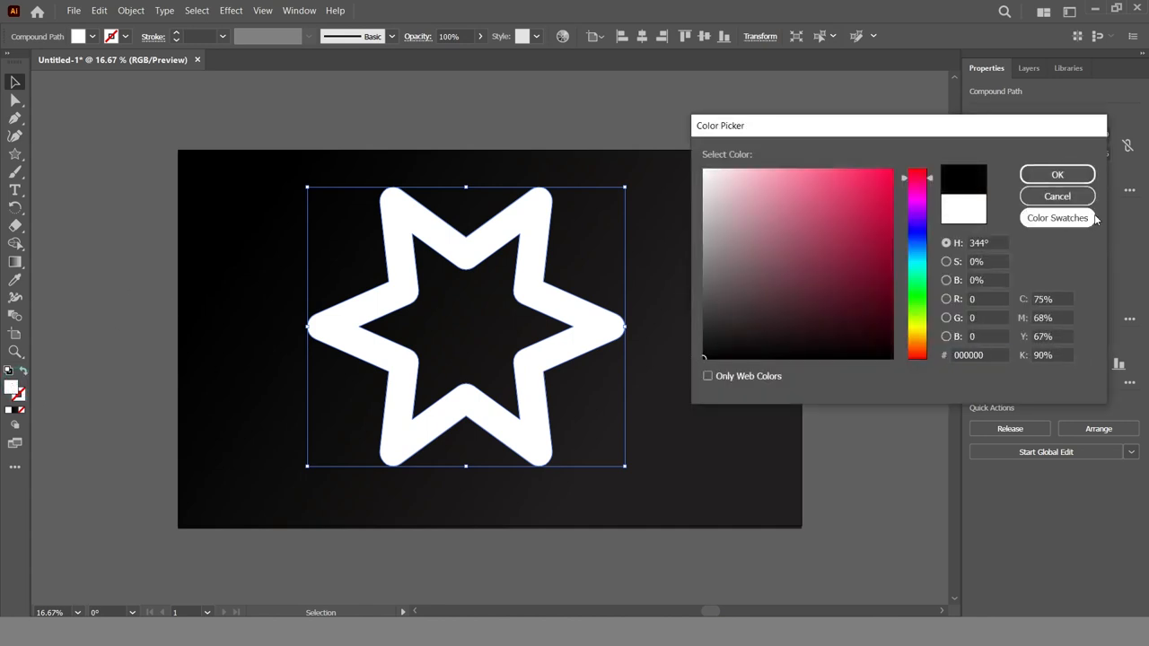
pyautogui.click(1059, 175)
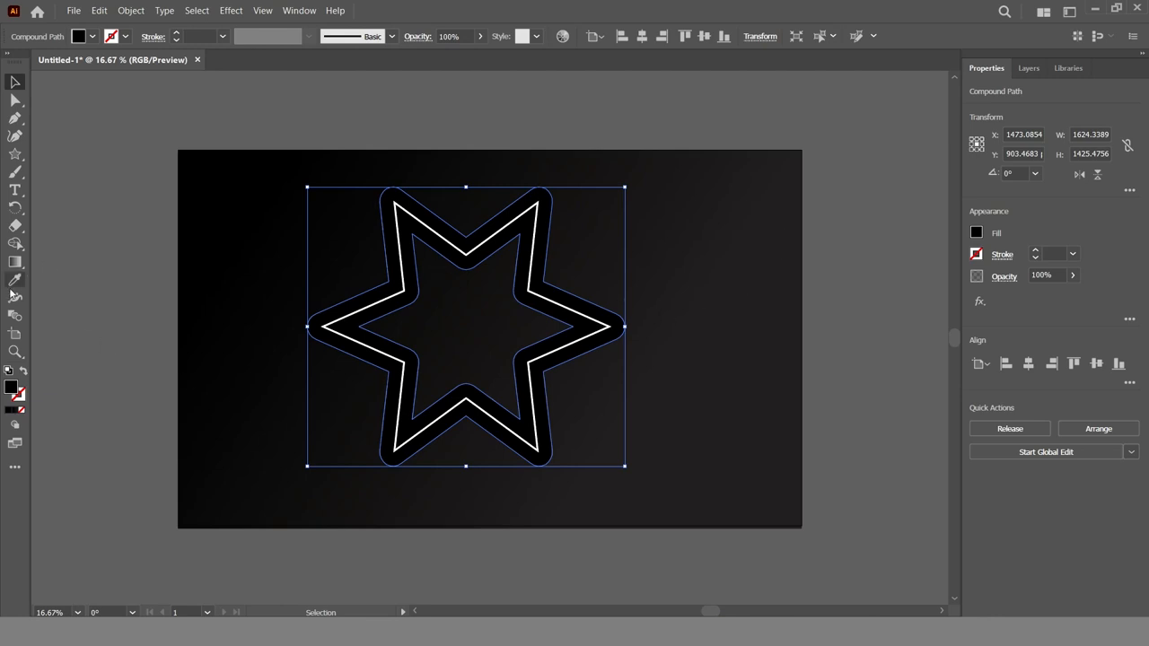
# Step: Select both star outlines and blend the thin white one with the thick black one using the Blend tool
pyautogui.click(288, 123)
pyautogui.moveTo(283, 186); pyautogui.dragTo(647, 480)
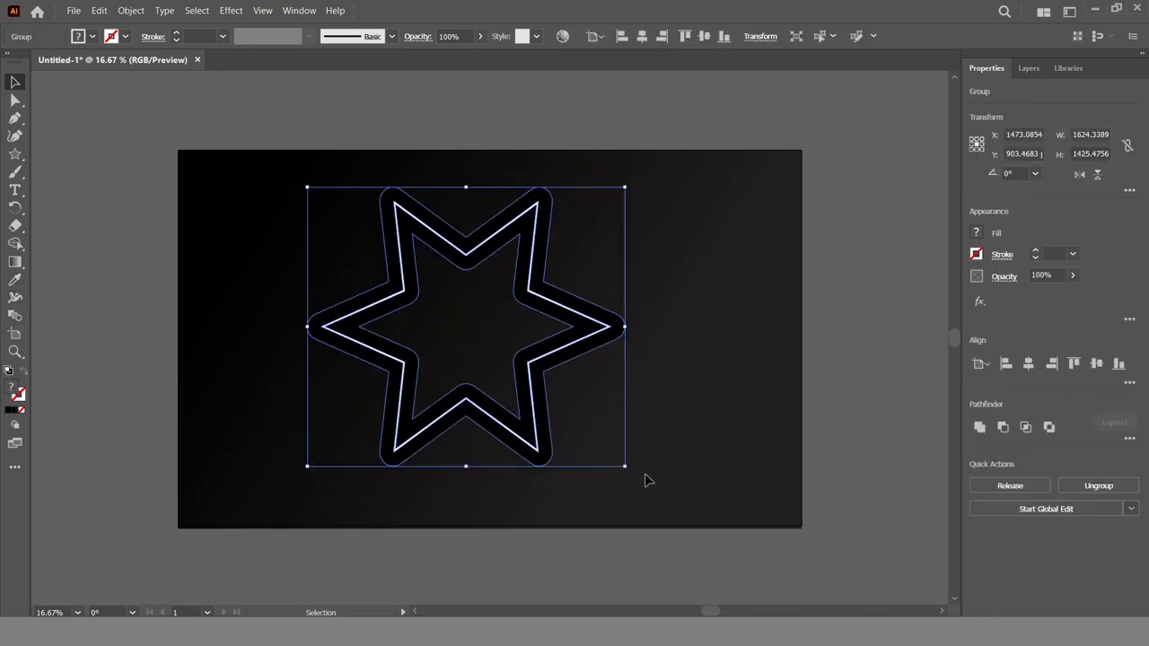
pyautogui.click(15, 317)
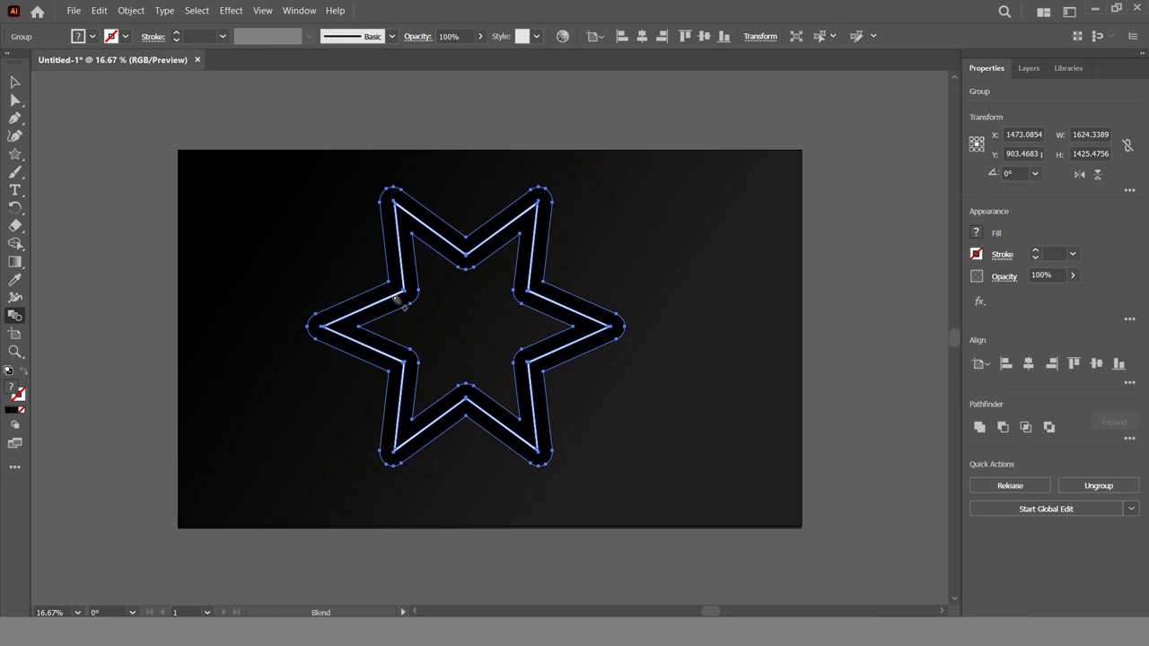
pyautogui.click(397, 302)
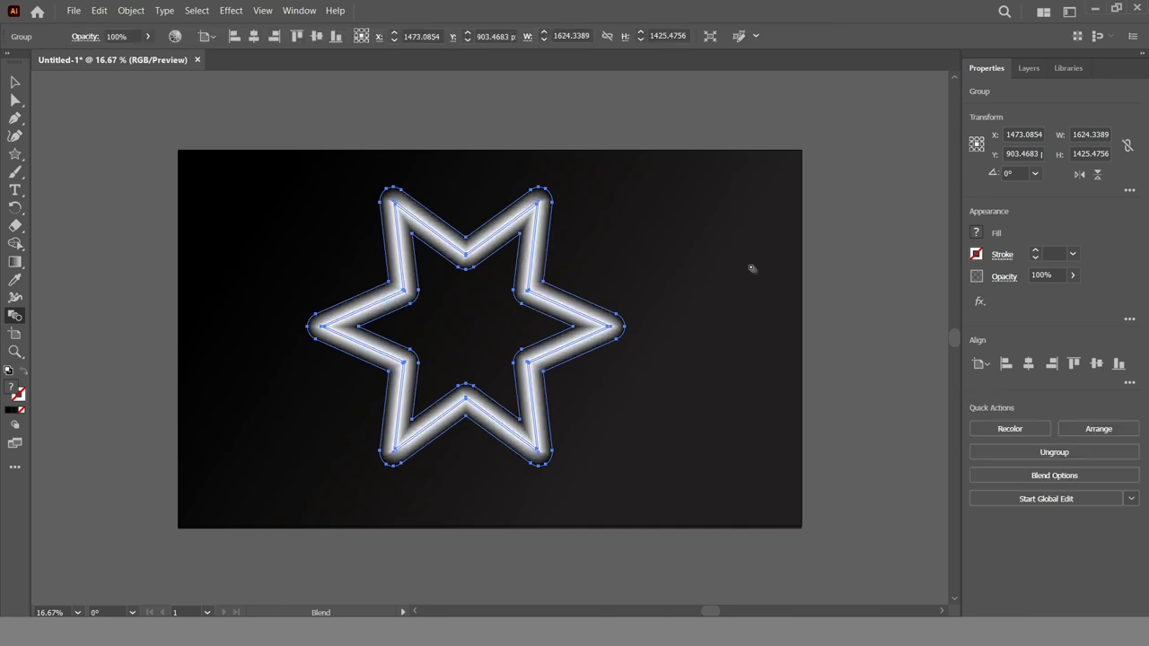
# Step: Center the blended star horizontally and vertically on the artboard, and set its blend mode to Color Dodge
pyautogui.click(1029, 363)
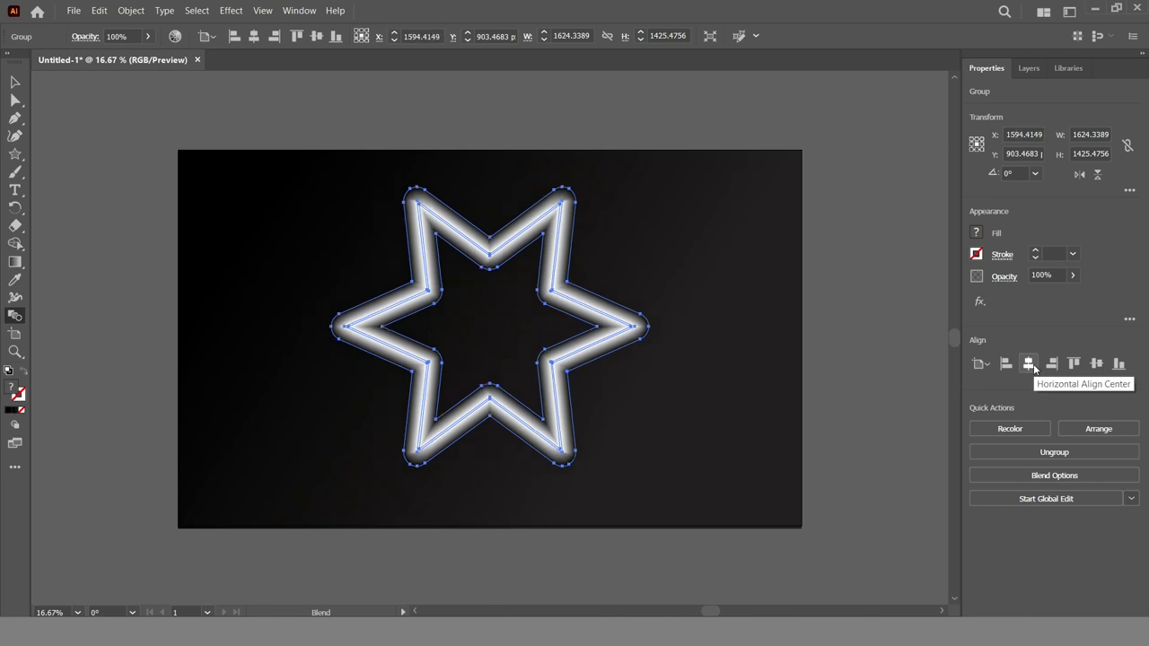
pyautogui.click(1096, 363)
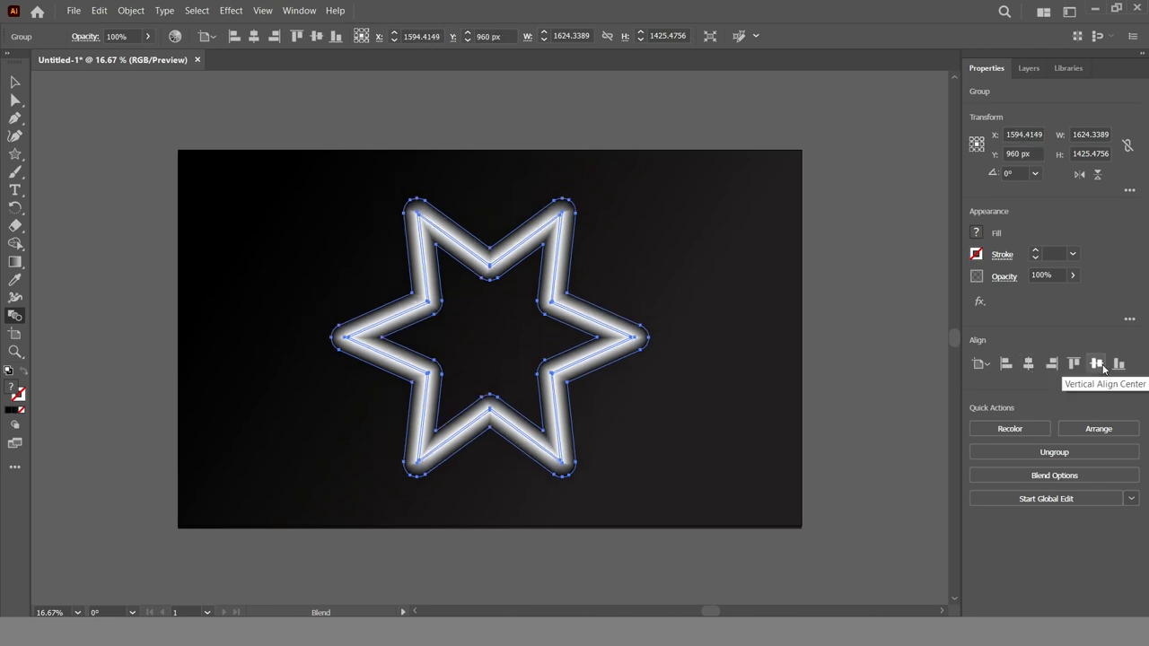
pyautogui.click(1003, 276)
pyautogui.click(884, 303)
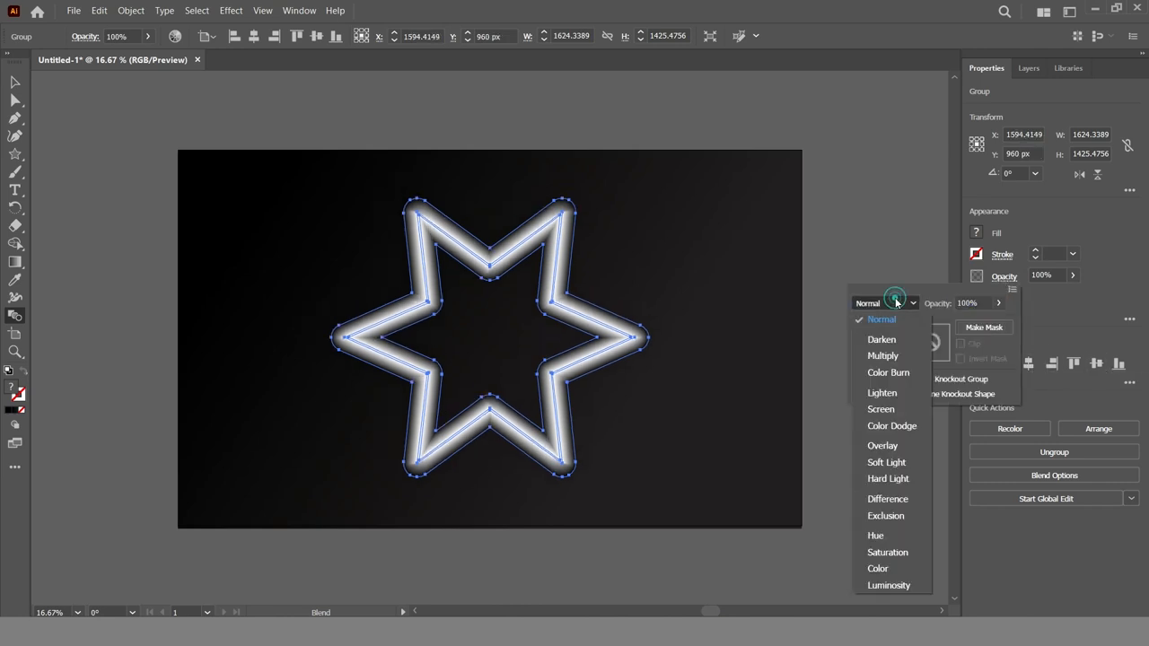
pyautogui.click(889, 428)
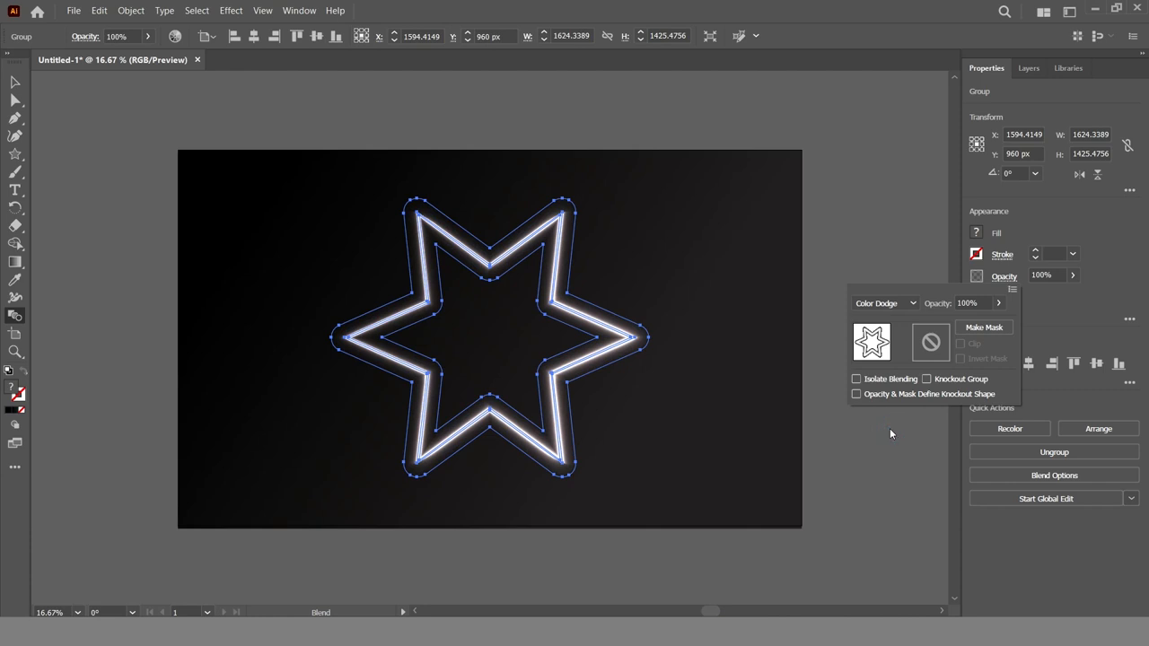
pyautogui.click(15, 82)
pyautogui.click(134, 159)
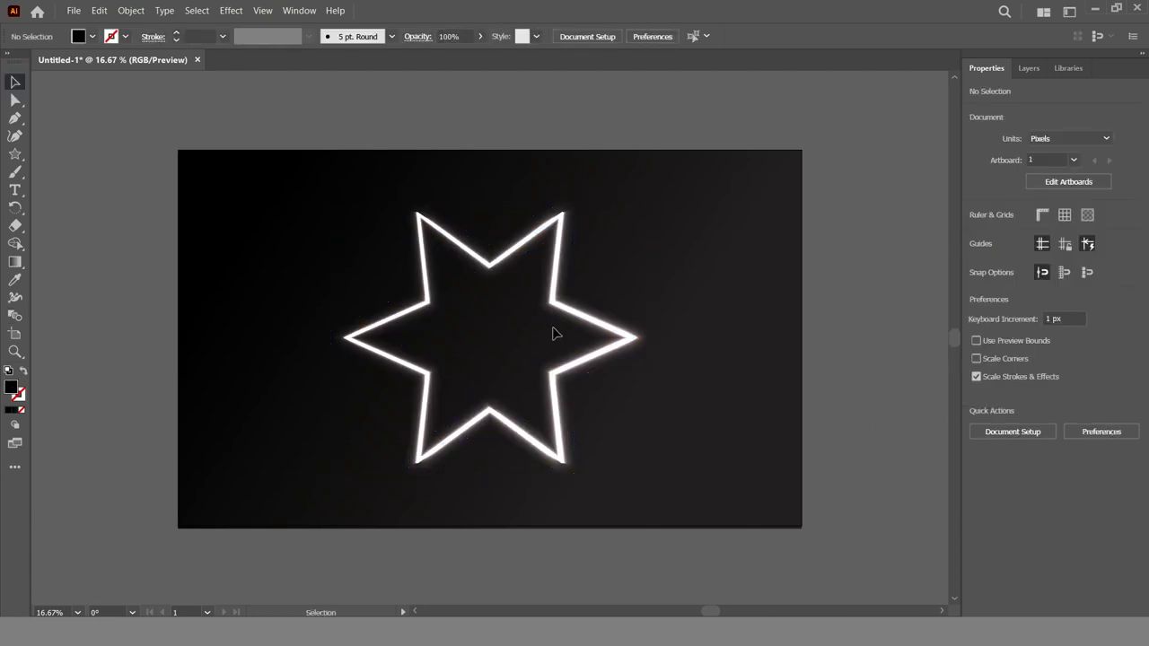
# Step: Change the global black swatch used in the background gradient to R=36 G=11 B=28, with the preview on
pyautogui.press('z')
pyautogui.click(470, 385)
pyautogui.moveTo(503, 380); pyautogui.dragTo(497, 442)
pyautogui.click(288, 10)
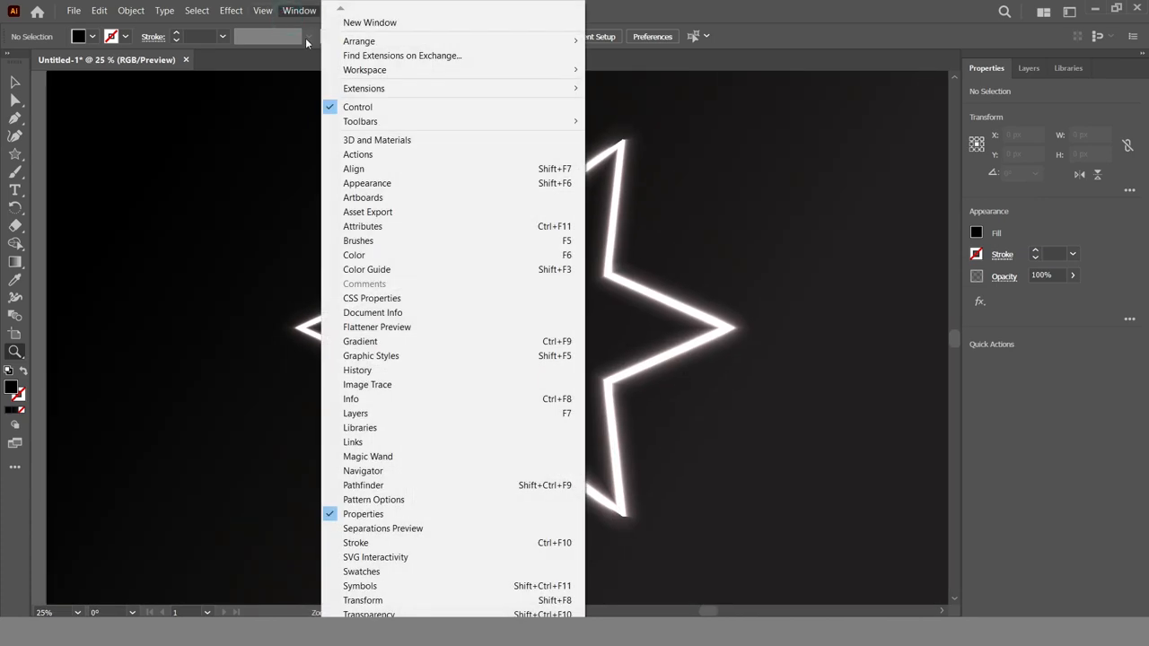
pyautogui.click(403, 569)
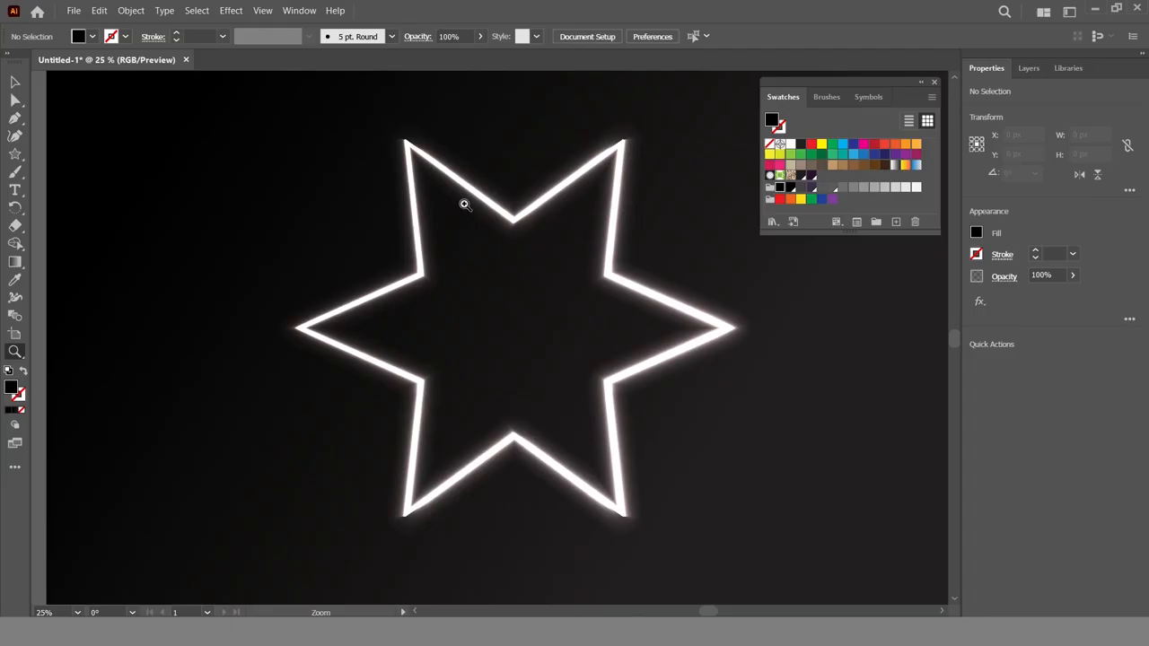
pyautogui.click(13, 82)
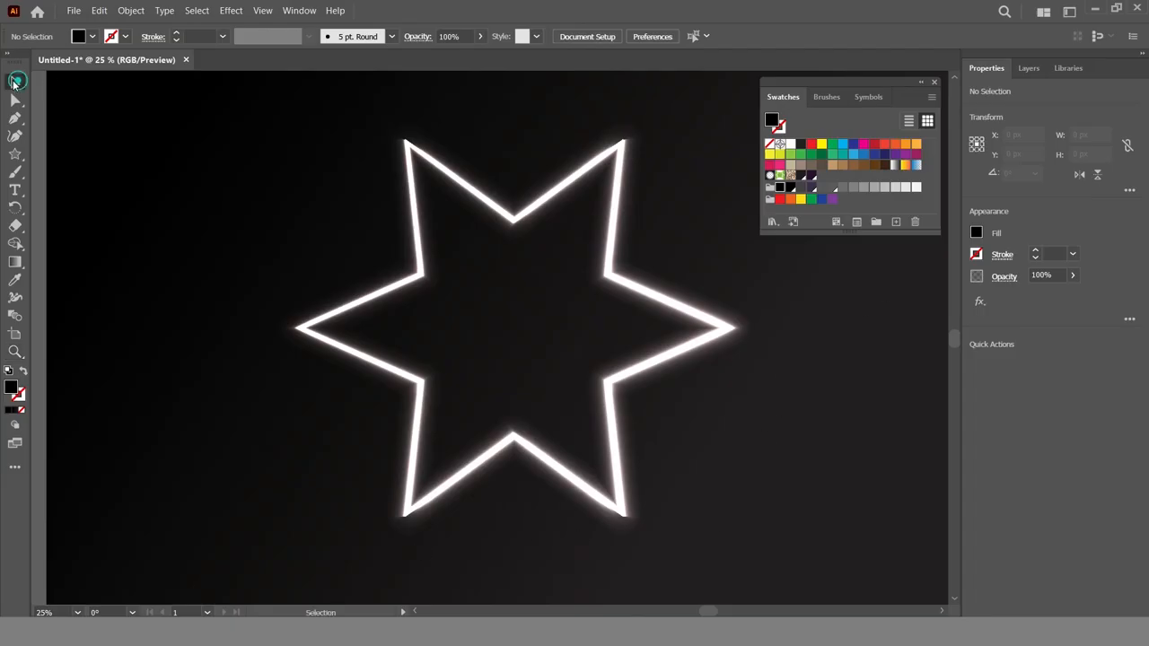
pyautogui.hotkey('ctrl', '-')
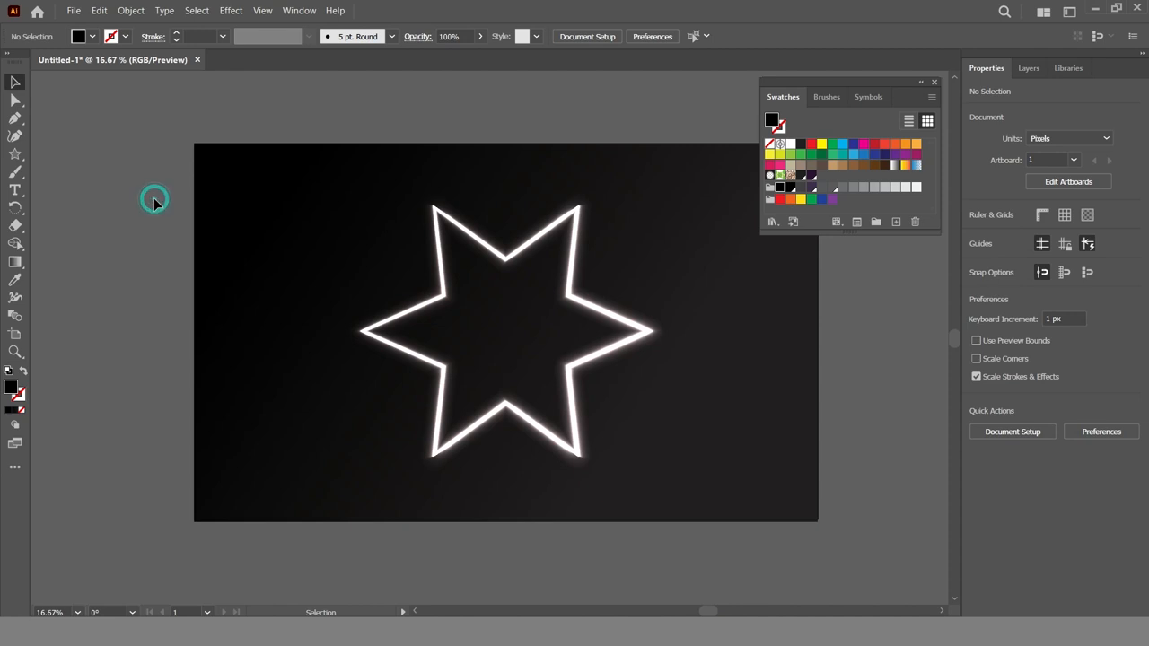
pyautogui.doubleClick(793, 189)
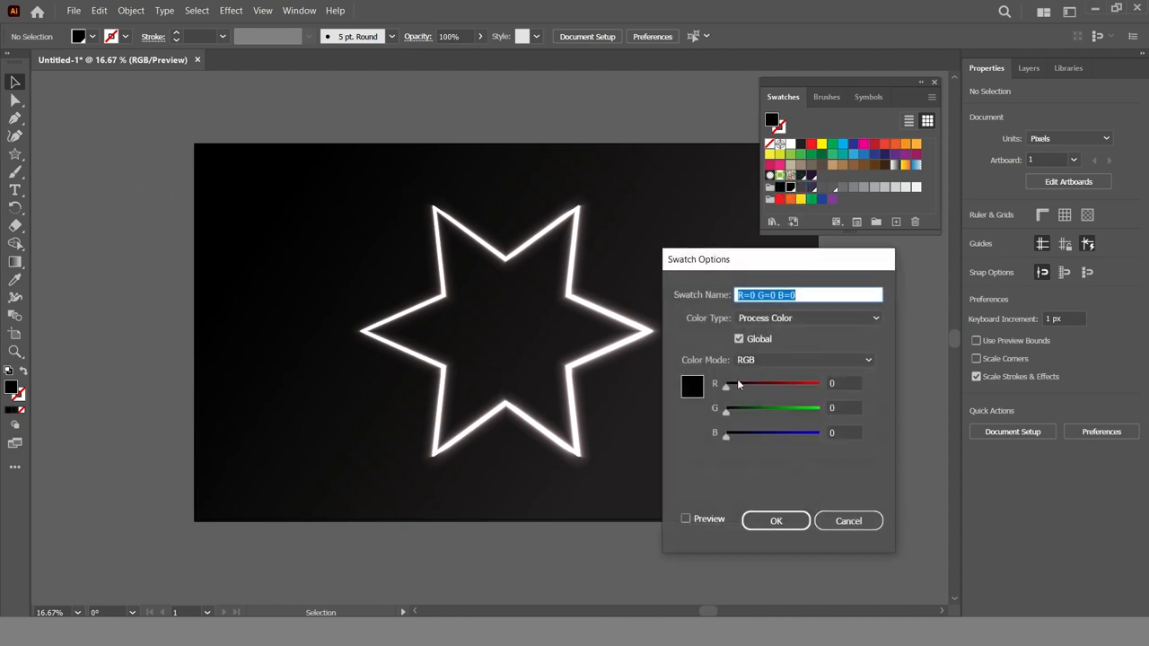
pyautogui.click(686, 519)
pyautogui.moveTo(727, 387); pyautogui.dragTo(738, 441)
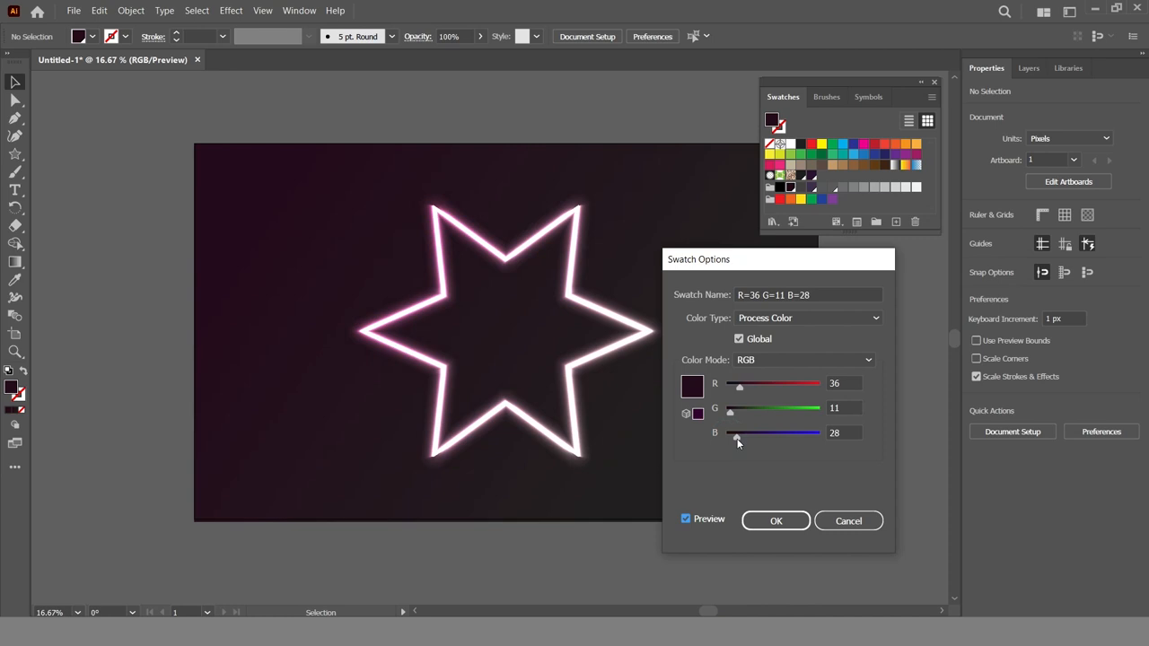
pyautogui.click(775, 521)
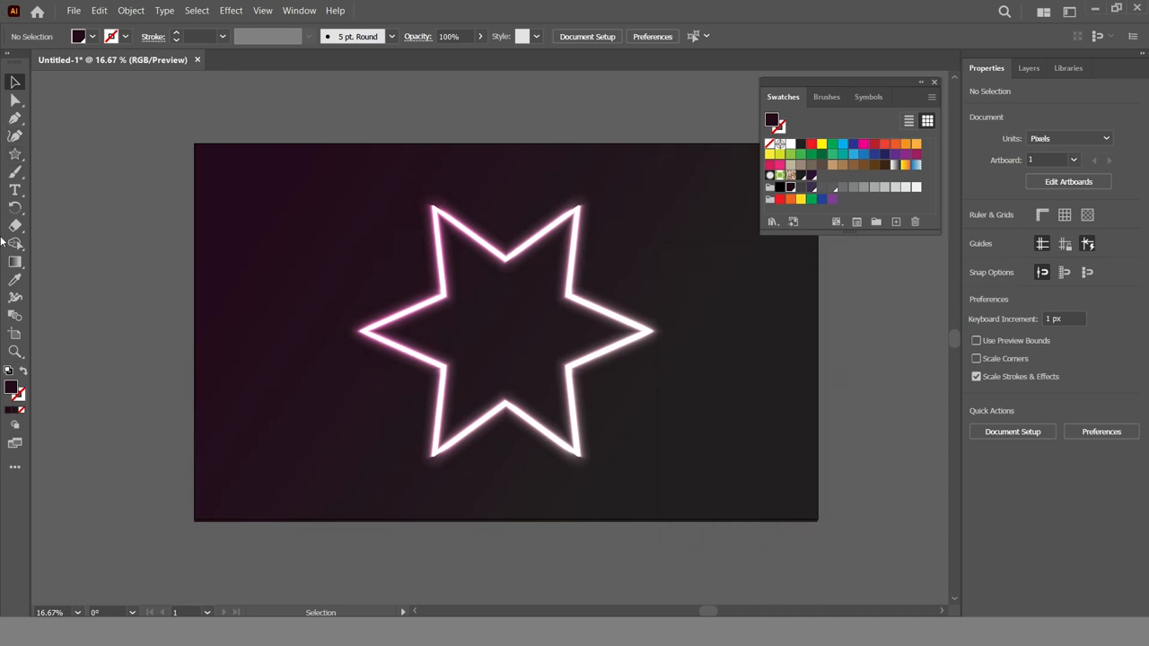
# Step: Draw an ellipse between the background's edge and the star and adjust it to a circle about 263 px in diameter
pyautogui.click(15, 155)
pyautogui.click(70, 172)
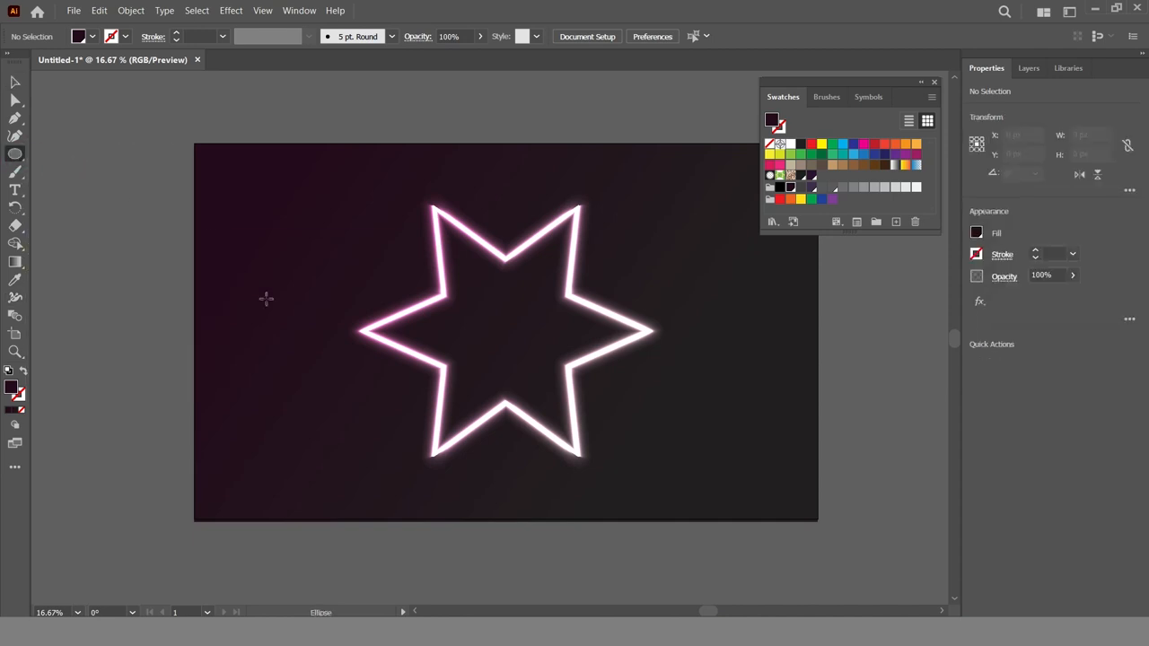
pyautogui.moveTo(272, 301)
pyautogui.mouseDown()
pyautogui.moveTo(325, 329)
pyautogui.moveTo(299, 329)
pyautogui.mouseUp()
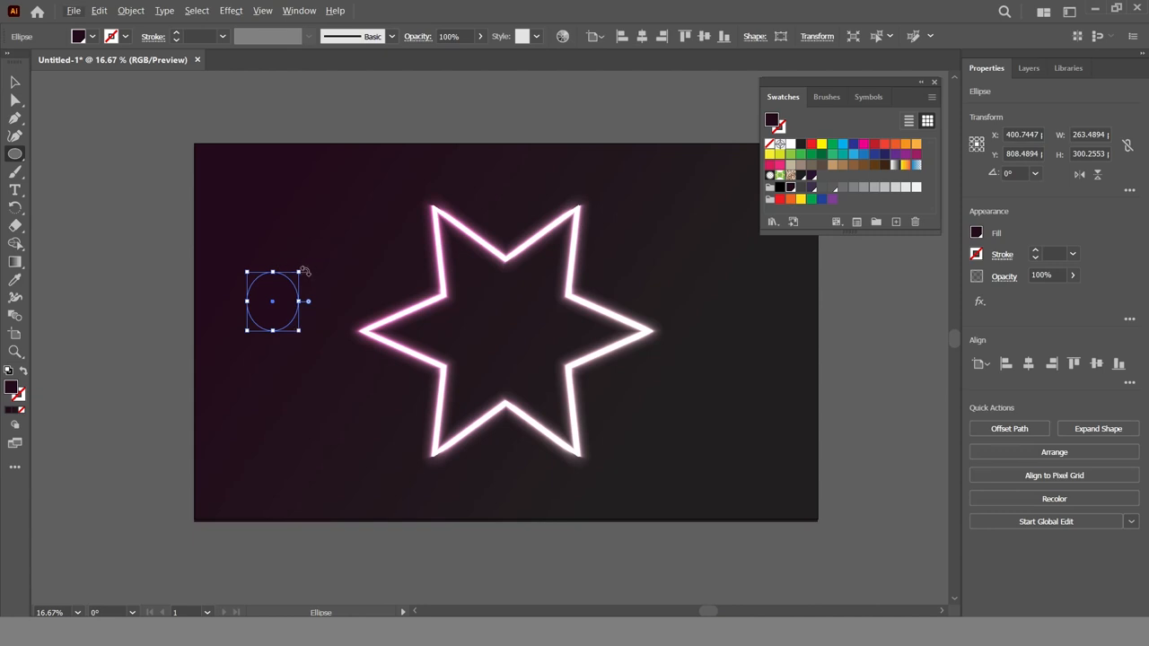
pyautogui.moveTo(279, 272); pyautogui.dragTo(273, 279)
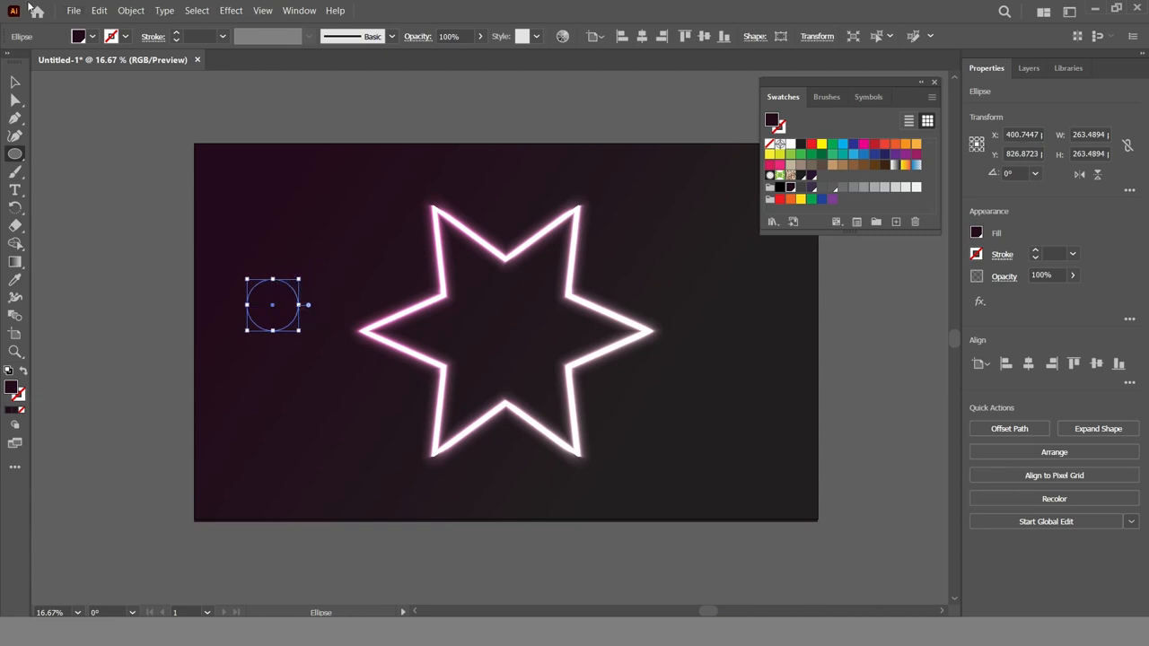
# Step: Fill the small circle beside the star with black
pyautogui.click(15, 81)
pyautogui.click(90, 35)
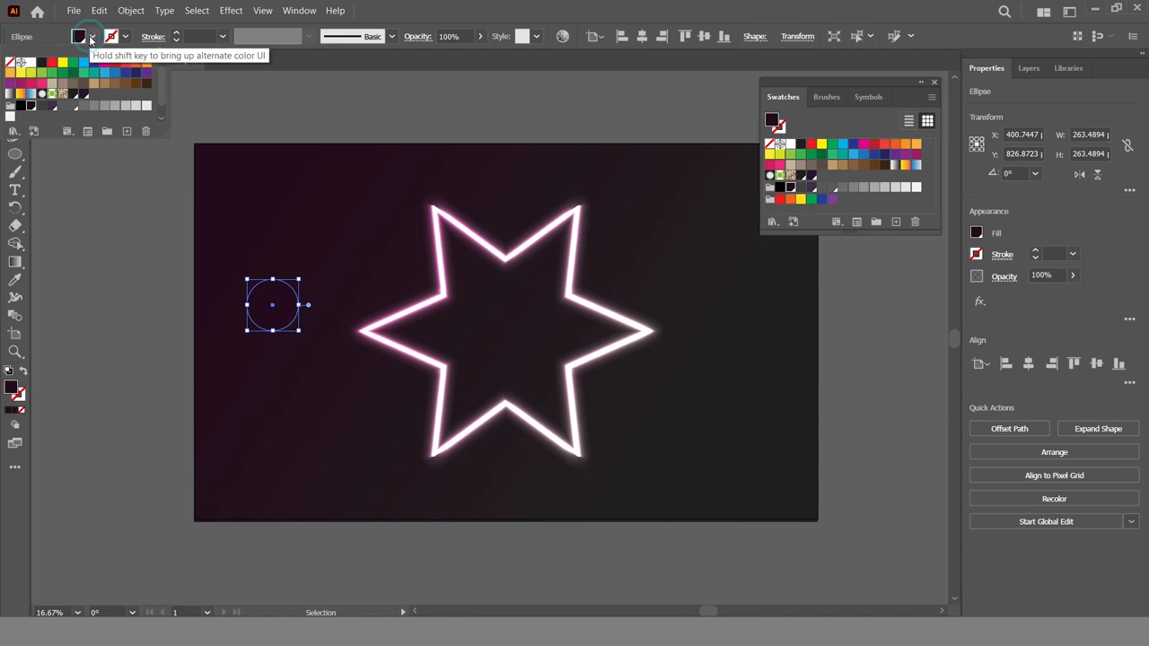
pyautogui.click(21, 106)
pyautogui.click(256, 117)
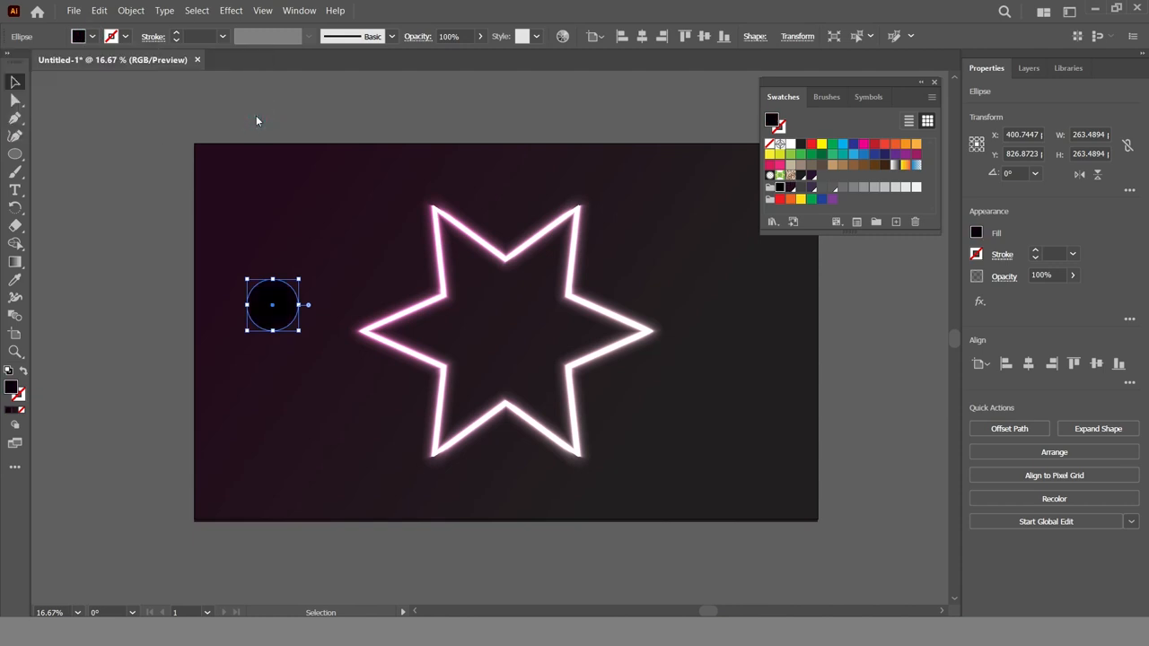
# Step: Apply a linear gradient to the circle, with the lightest gray swatch as its starting stop and black as its end stop
pyautogui.click(15, 262)
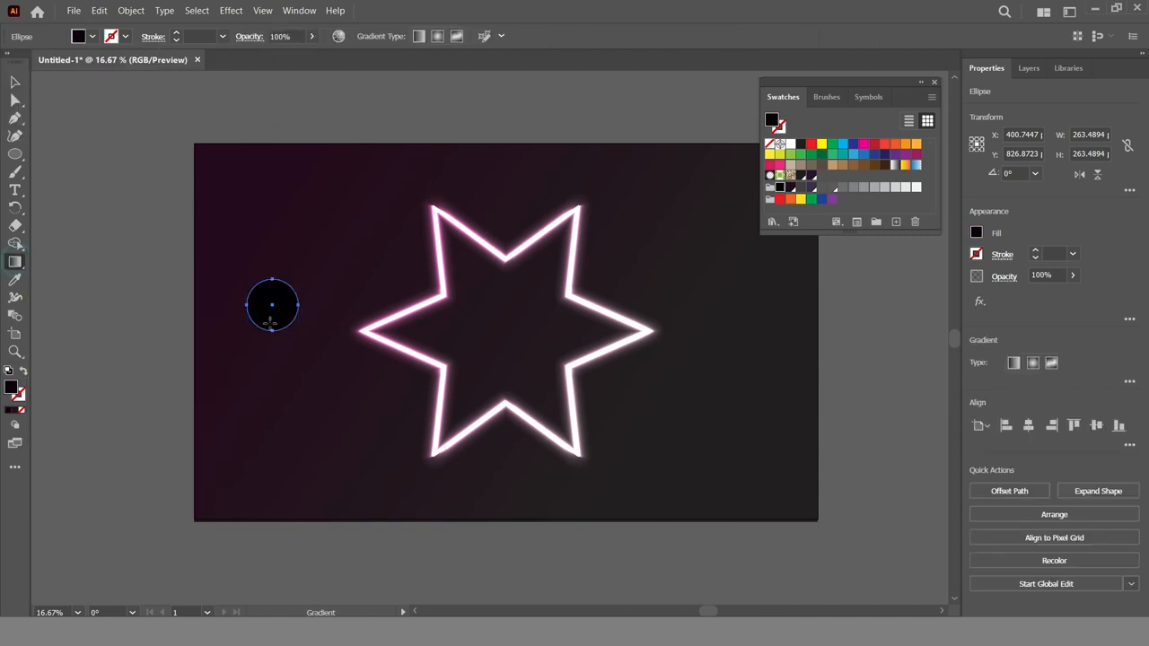
pyautogui.click(272, 306)
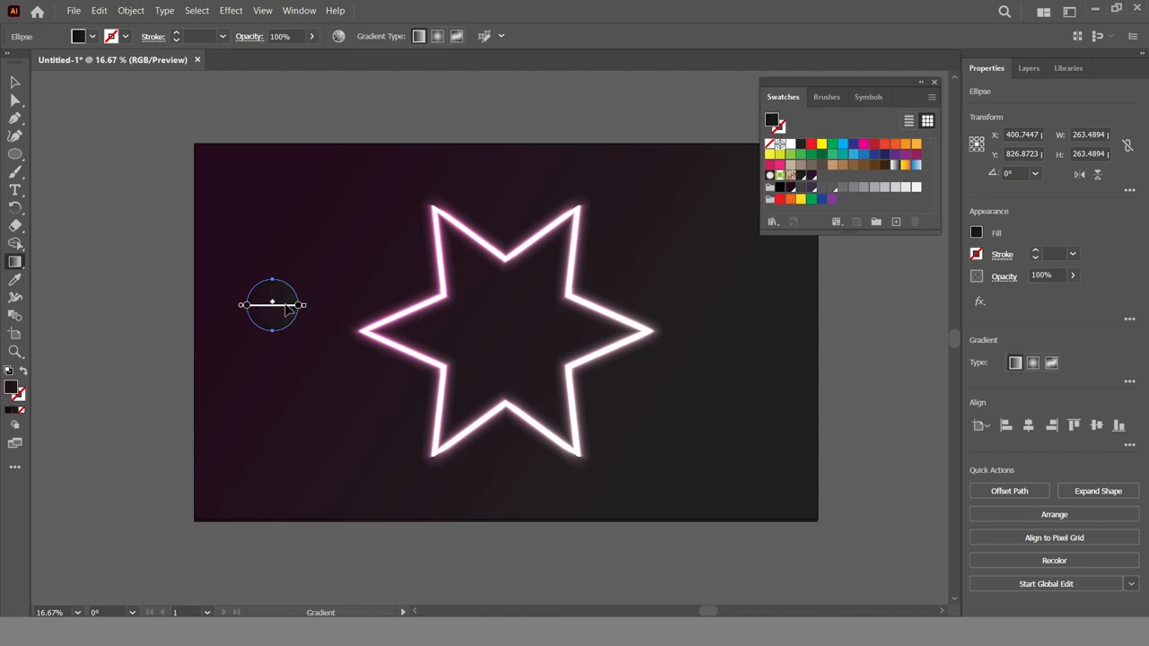
pyautogui.doubleClick(246, 306)
pyautogui.click(204, 383)
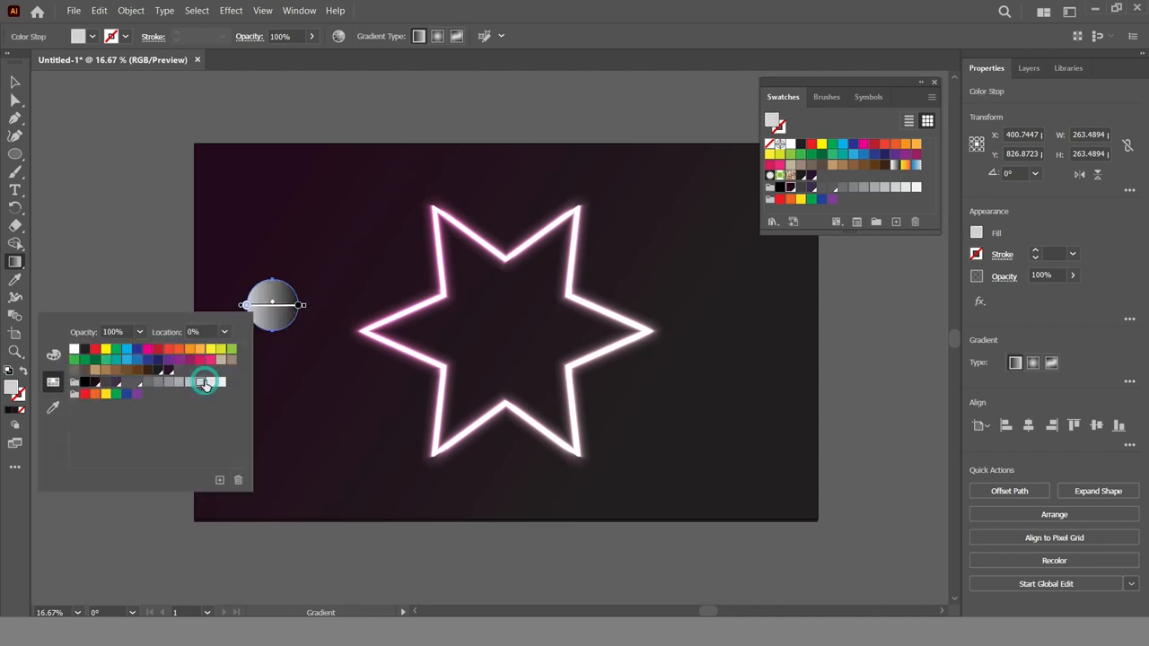
pyautogui.click(211, 383)
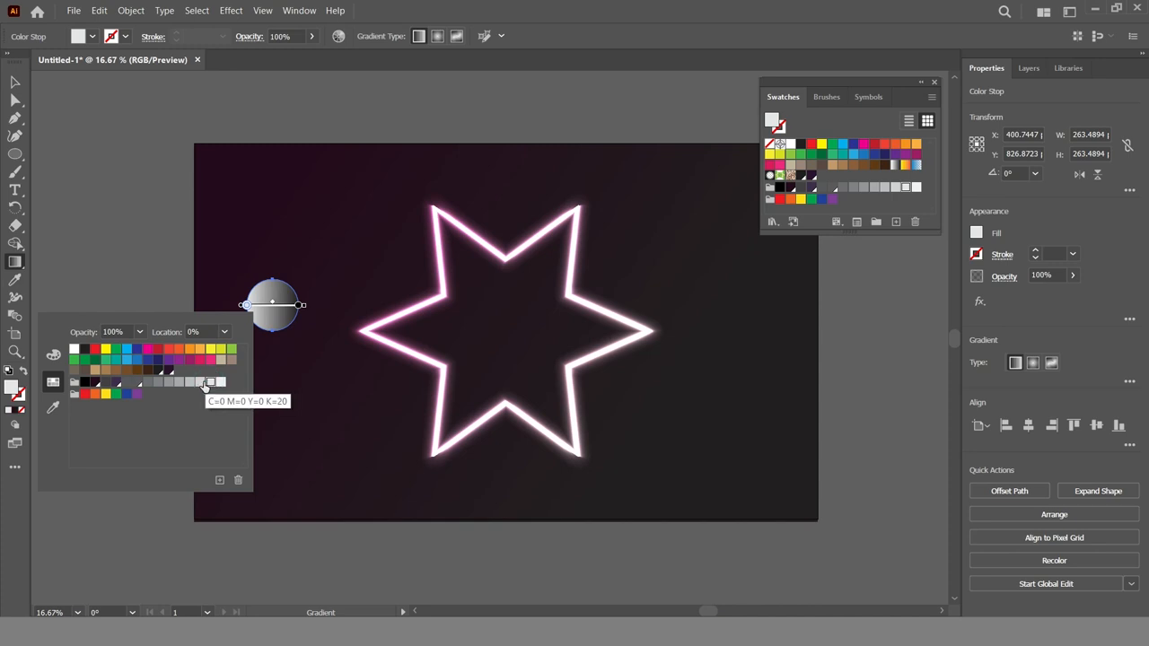
pyautogui.click(222, 384)
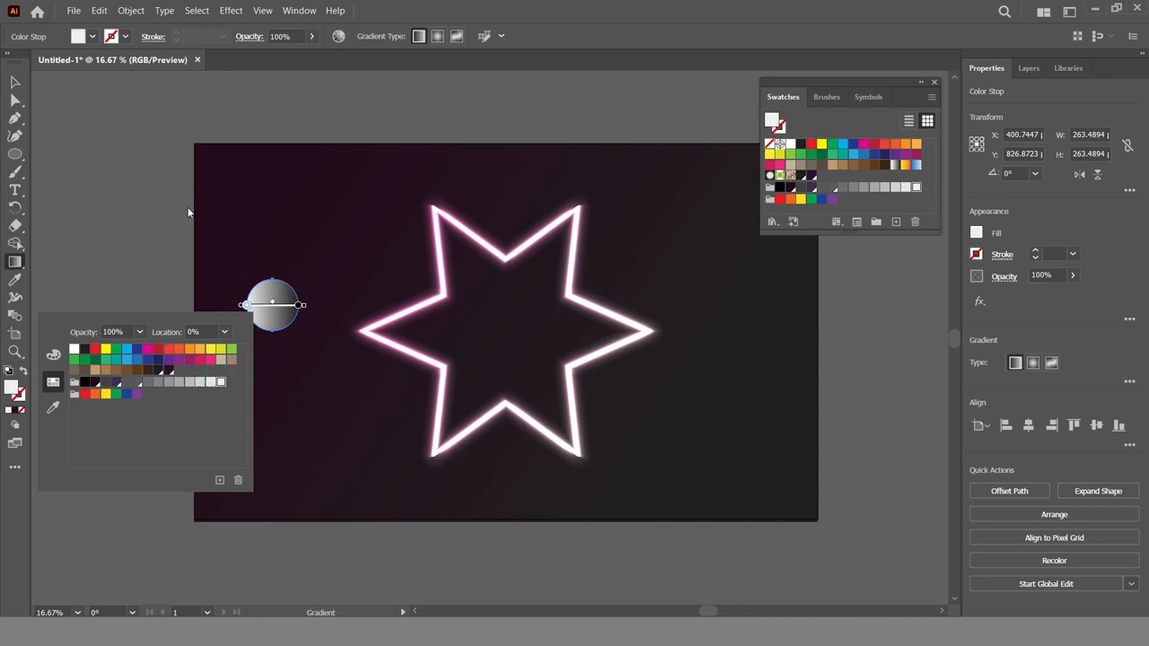
pyautogui.doubleClick(299, 306)
pyautogui.click(136, 381)
pyautogui.doubleClick(14, 81)
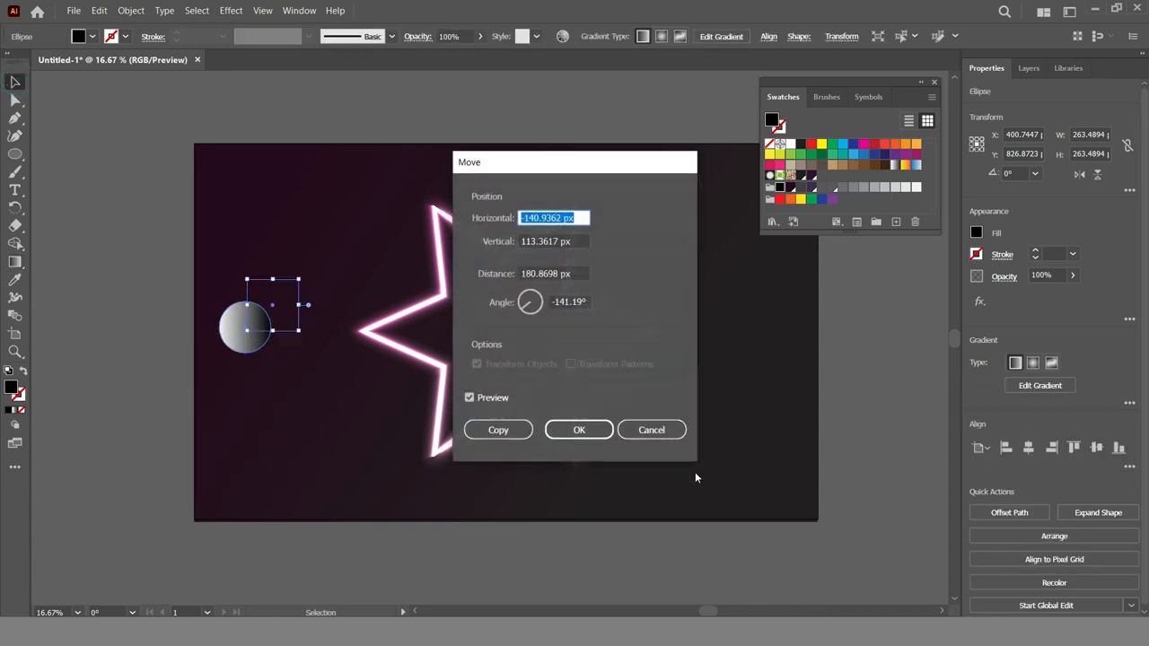
pyautogui.click(660, 429)
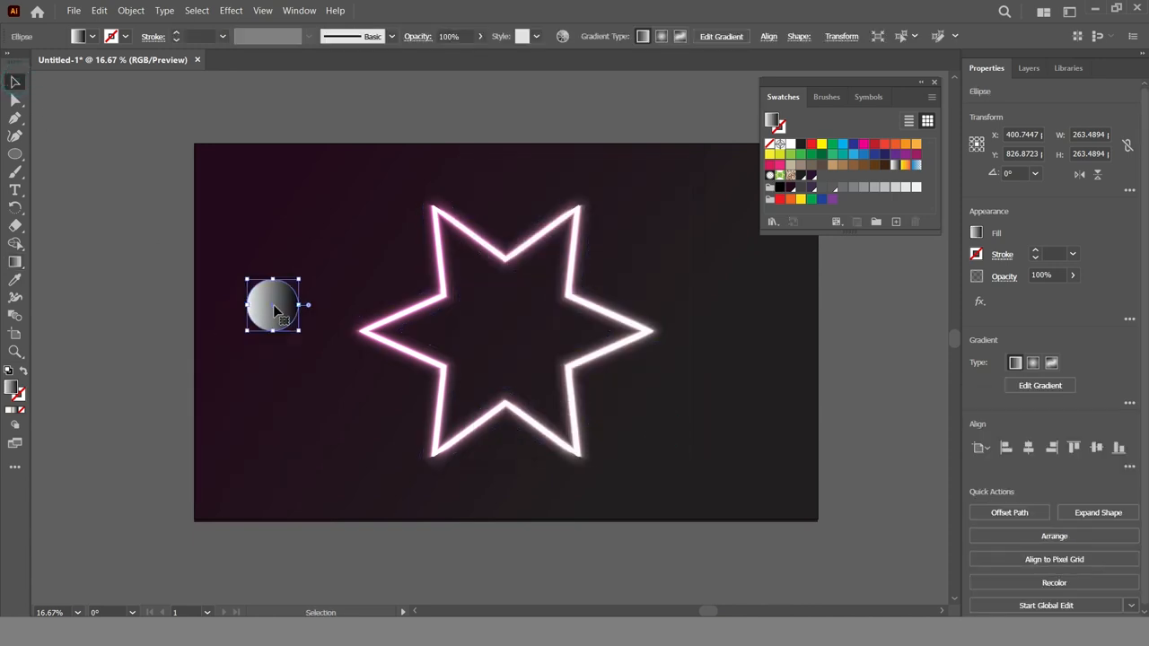
# Step: Change the circle's gradient to radial and set its blend mode to Color Dodge
pyautogui.click(1032, 363)
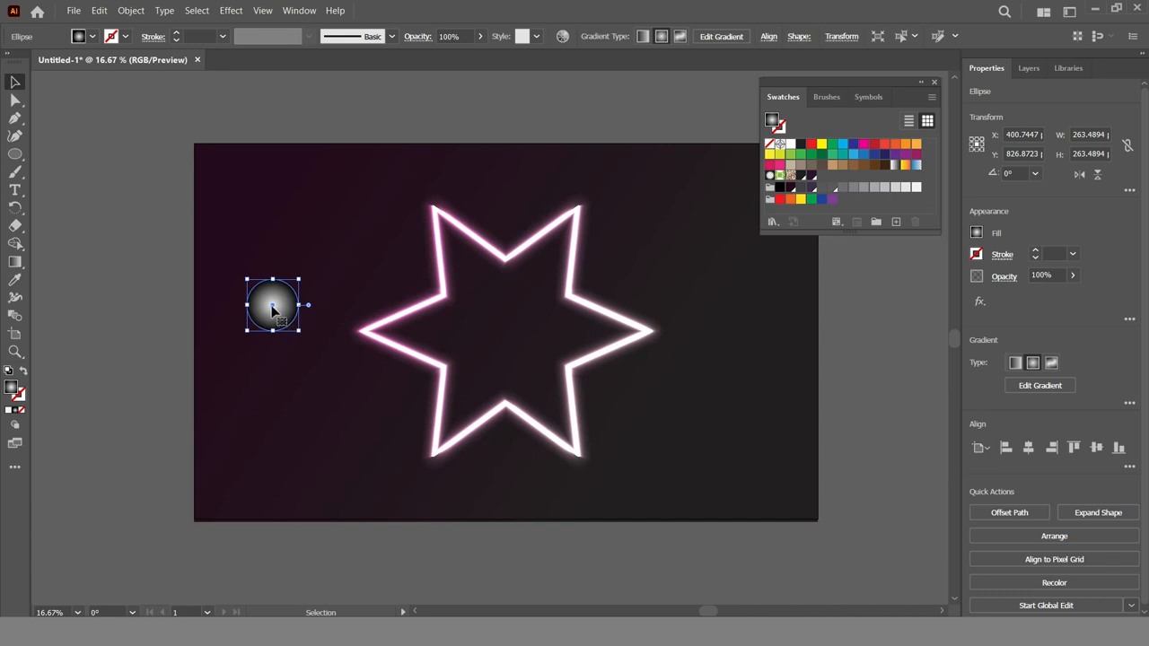
pyautogui.click(1003, 276)
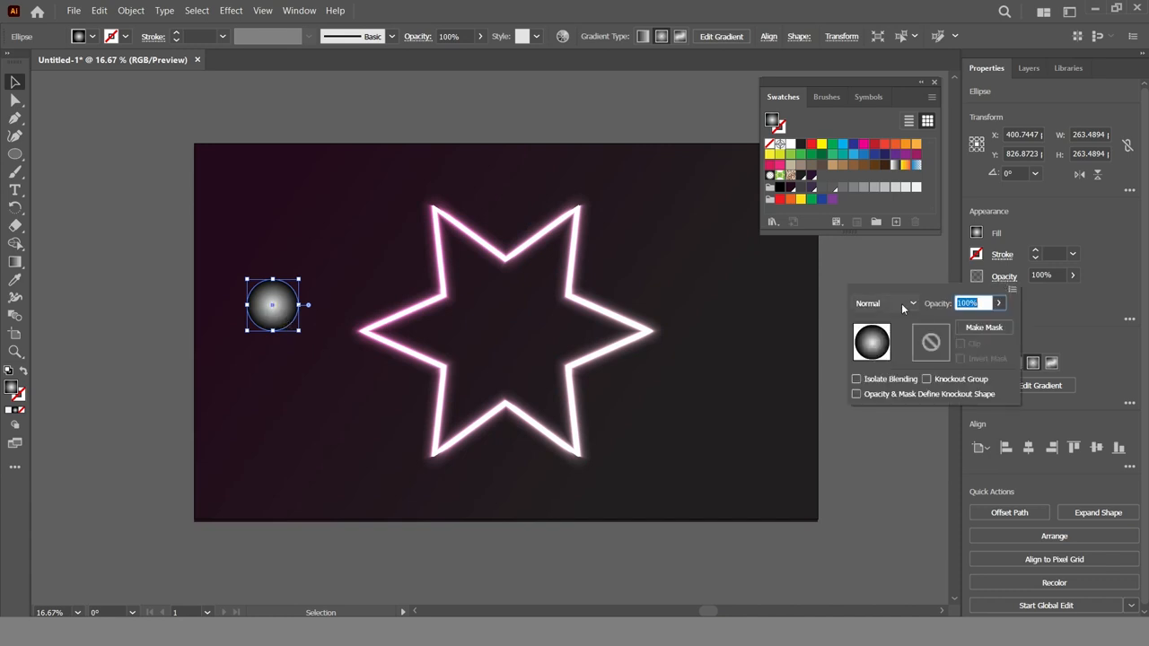
pyautogui.click(884, 303)
pyautogui.click(885, 427)
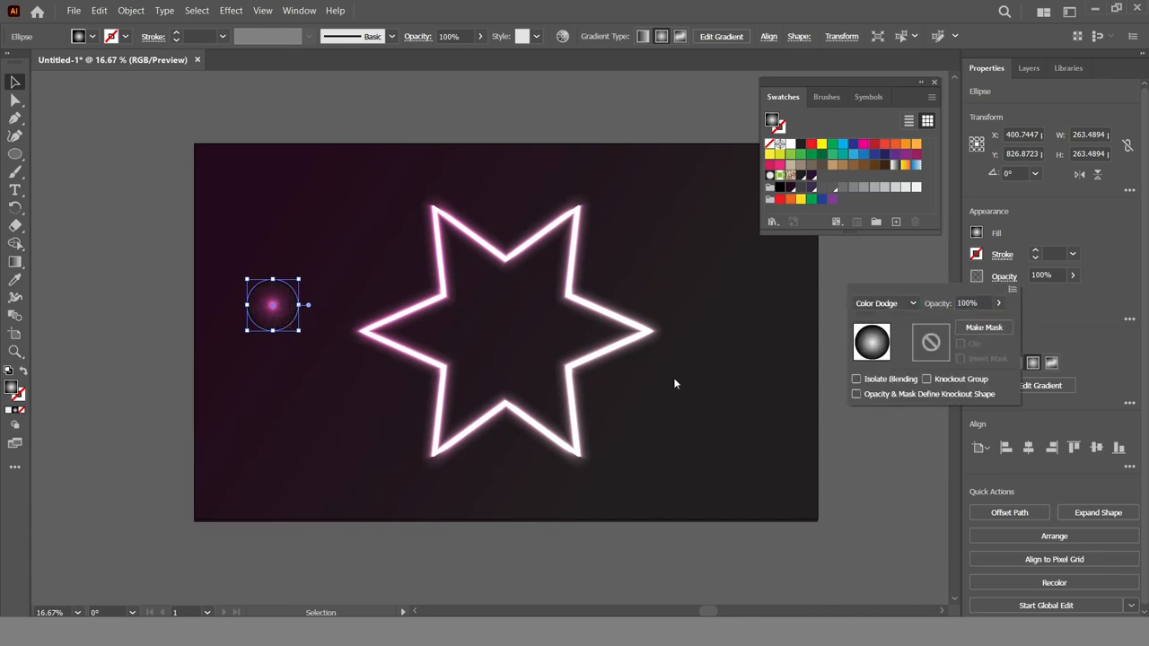
pyautogui.click(161, 173)
# Step: Enlarge the glowing circle to about twice its size and place it on the star's lower-right tip
pyautogui.moveTo(277, 311); pyautogui.dragTo(360, 446)
pyautogui.moveTo(431, 446); pyautogui.dragTo(583, 460)
pyautogui.click(130, 390)
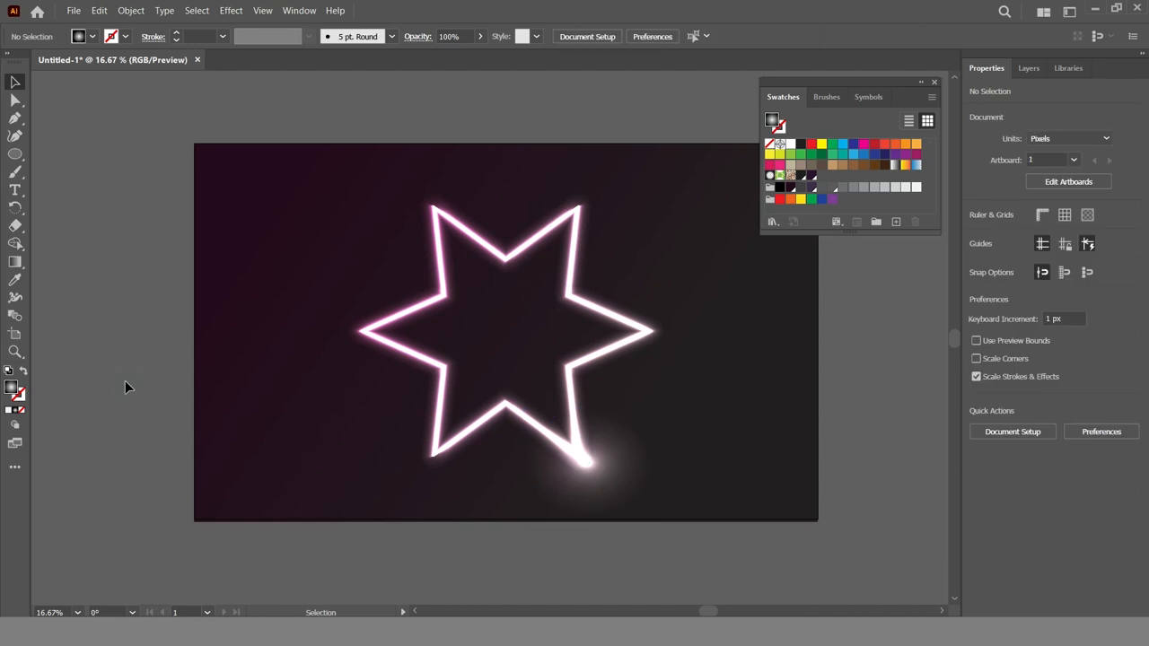
# Step: Close the Swatches panel and fine-tune the glow's position on the star's lower-right tip
pyautogui.click(933, 83)
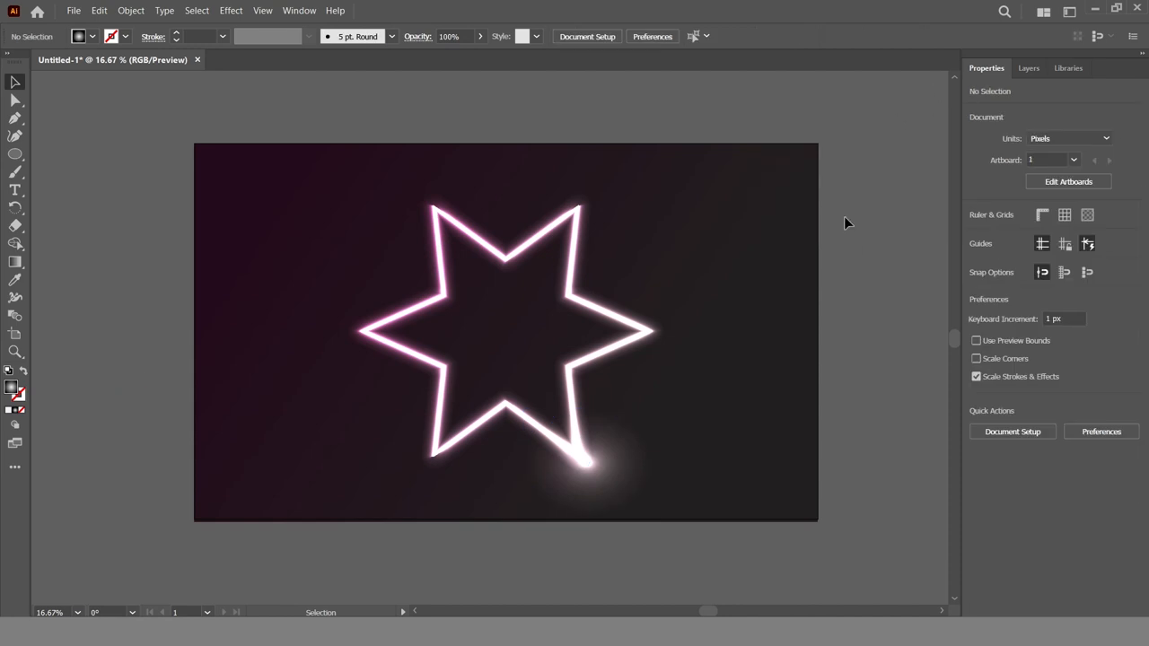
pyautogui.moveTo(605, 447); pyautogui.dragTo(587, 468)
pyautogui.click(850, 398)
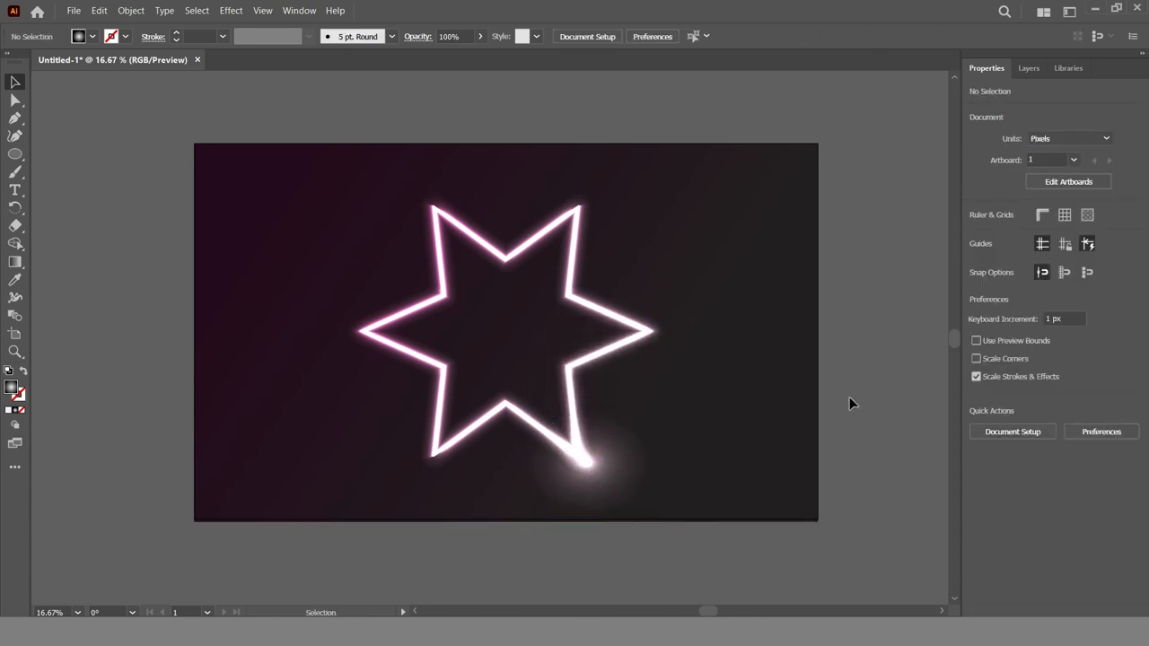